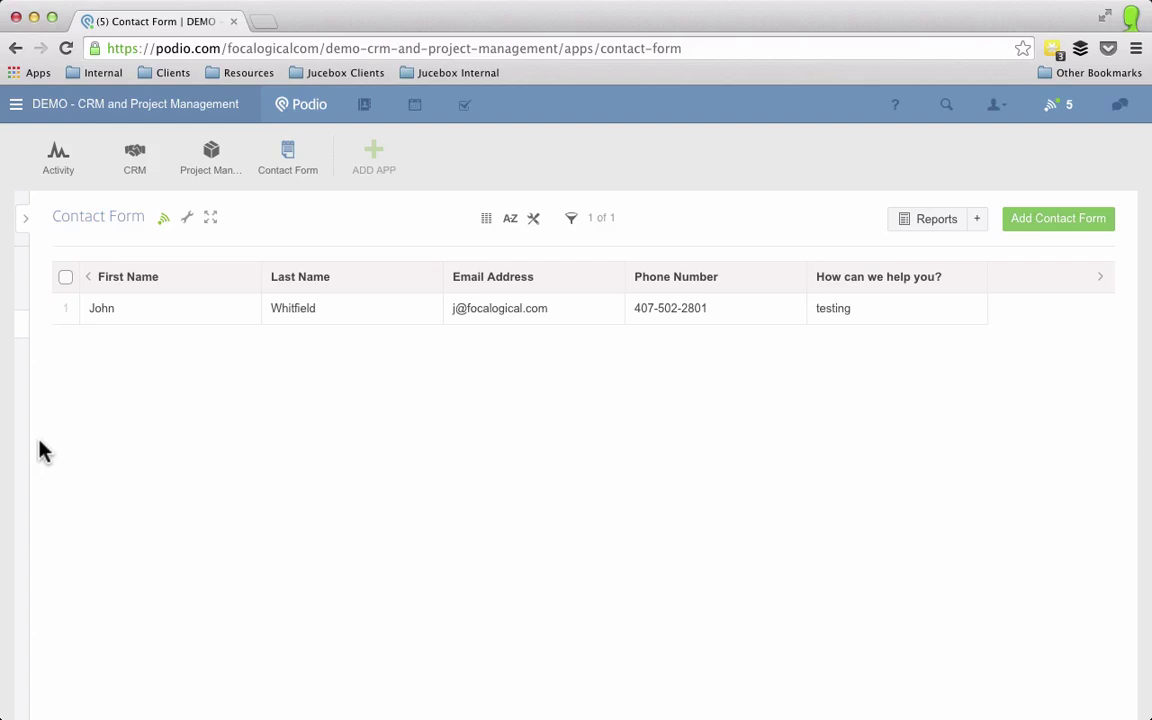
Step: Add a Status category field with options In Progress and Qualfied to the Contact Form template
{"action": "left_click", "coordinate": [187, 218]}
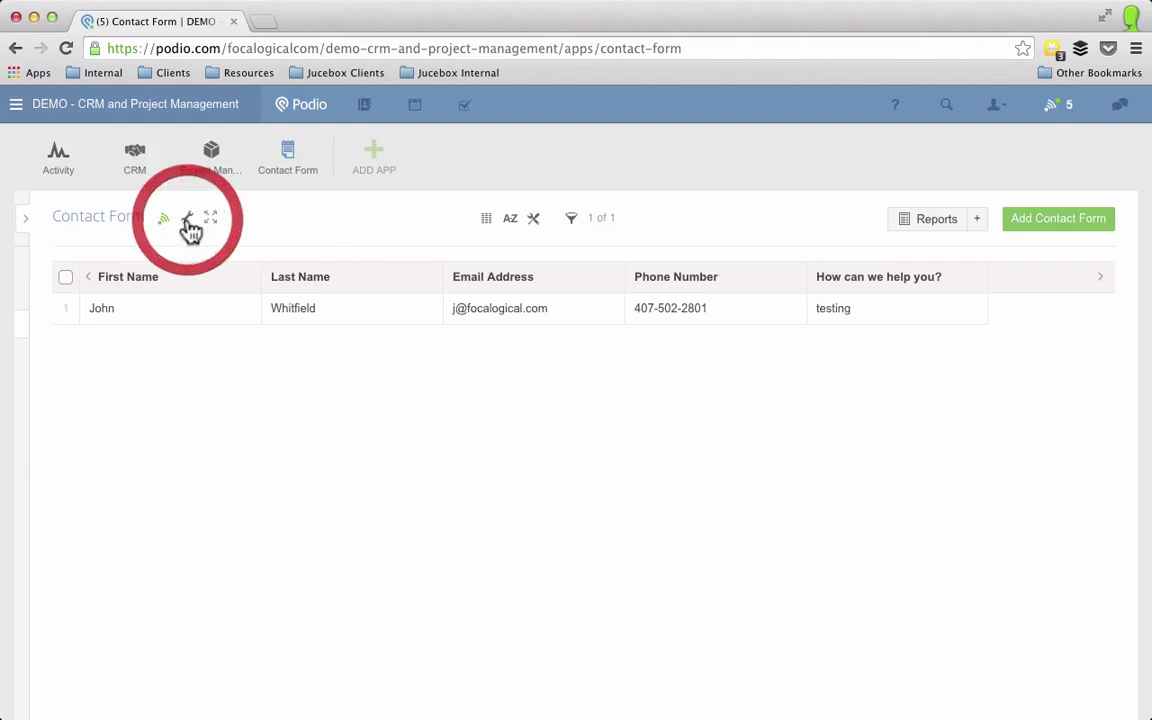
{"action": "left_click", "coordinate": [322, 355]}
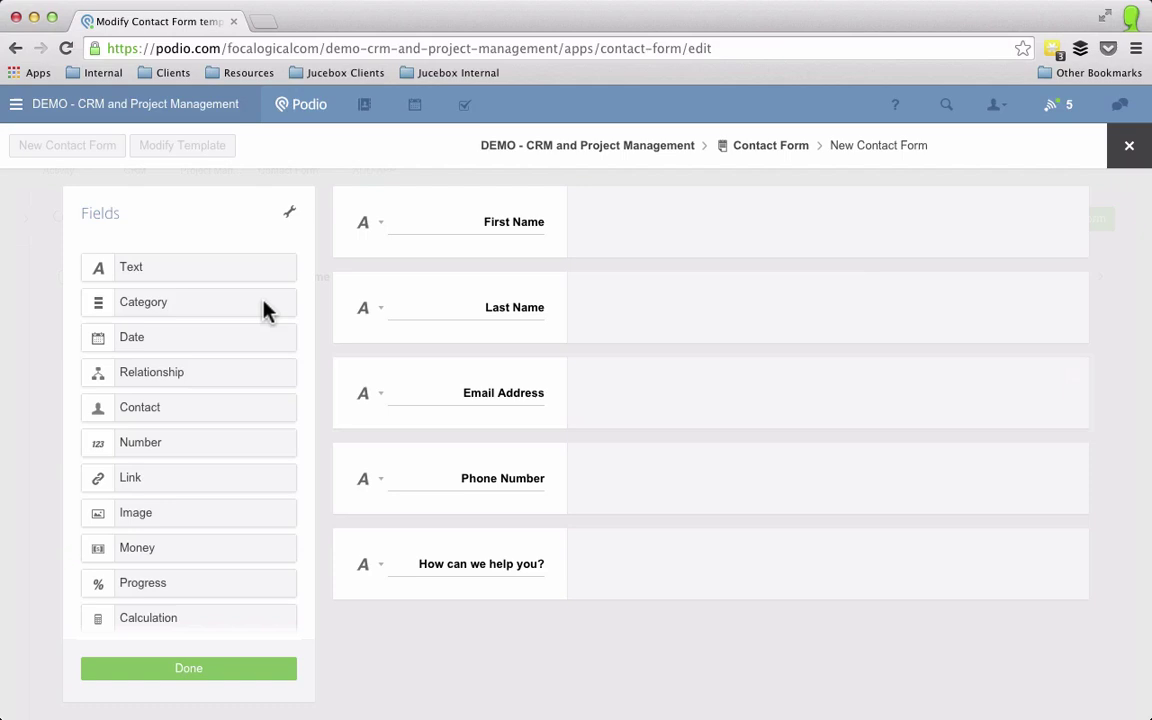
{"action": "left_click_drag", "start_coordinate": [206, 303], "coordinate": [532, 219]}
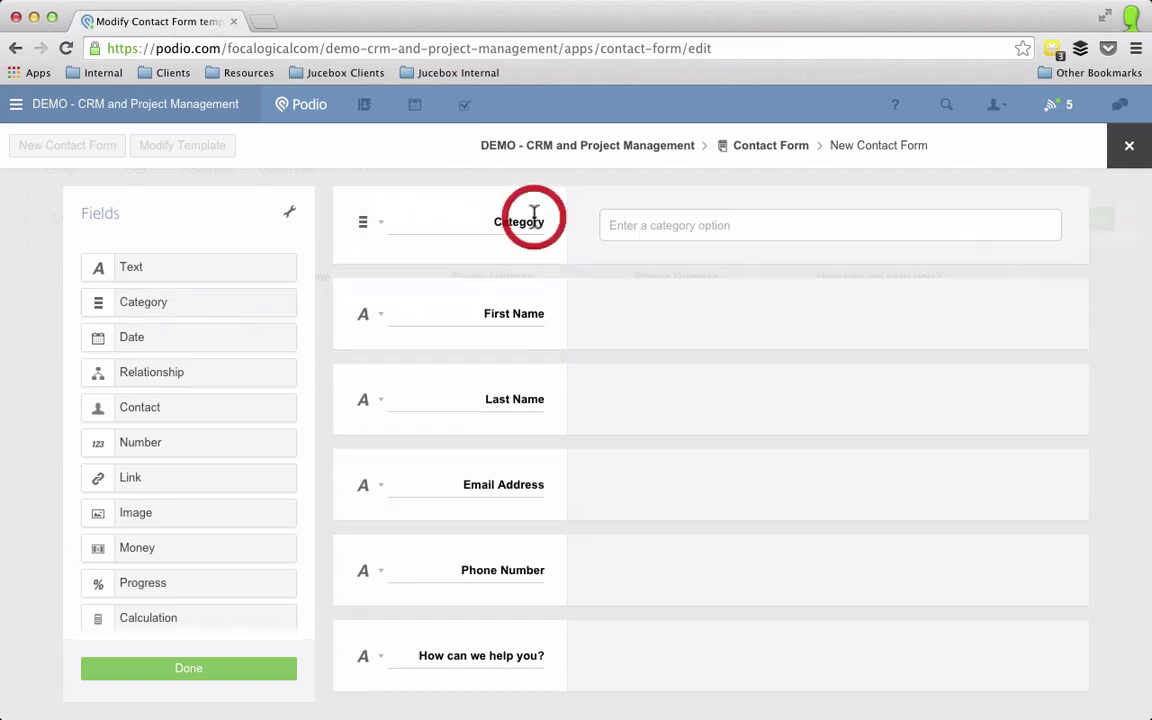
{"action": "double_click", "coordinate": [524, 219]}
{"action": "type", "text": "Status"}
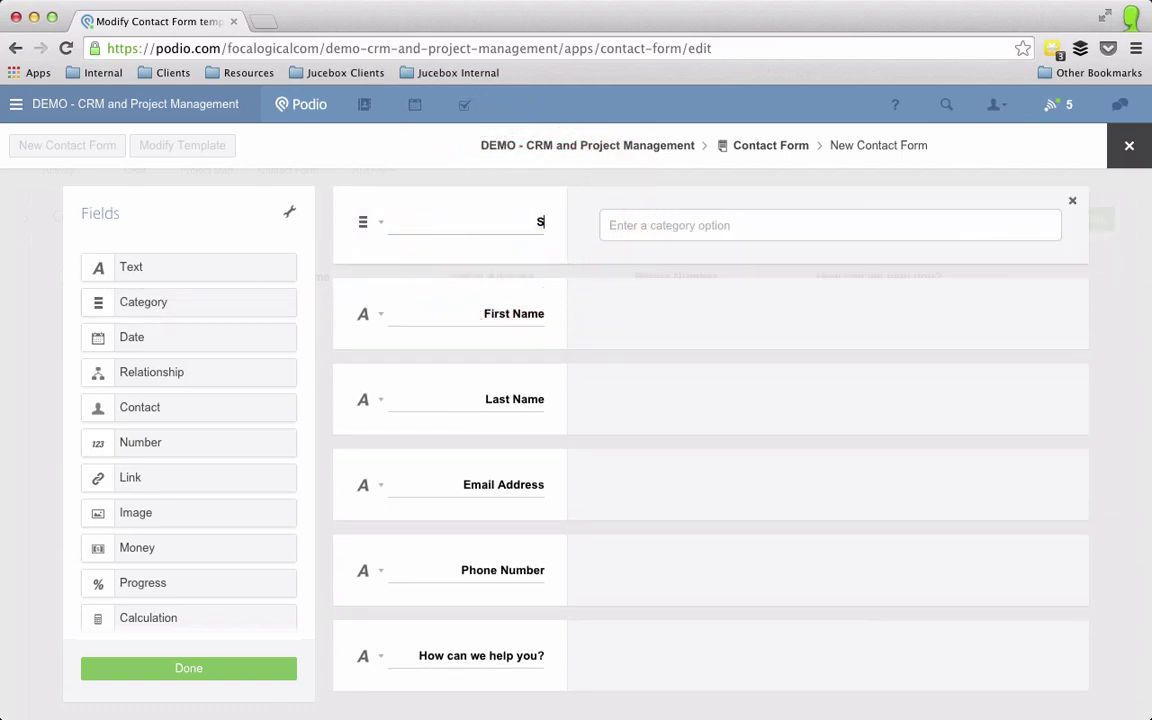
{"action": "key", "text": "Tab"}
{"action": "type", "text": "In Pgo"}
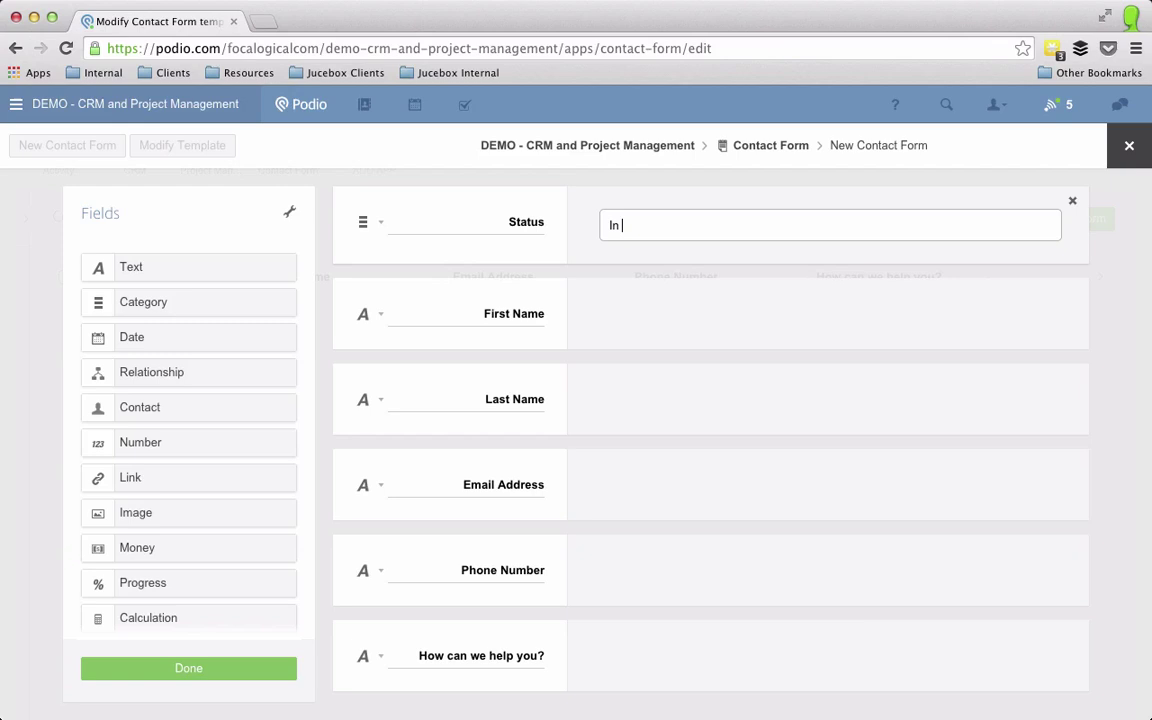
{"action": "key", "text": "BackSpace"}
{"action": "key", "text": "BackSpace"}
{"action": "type", "text": "rogress"}
{"action": "key", "text": "Return"}
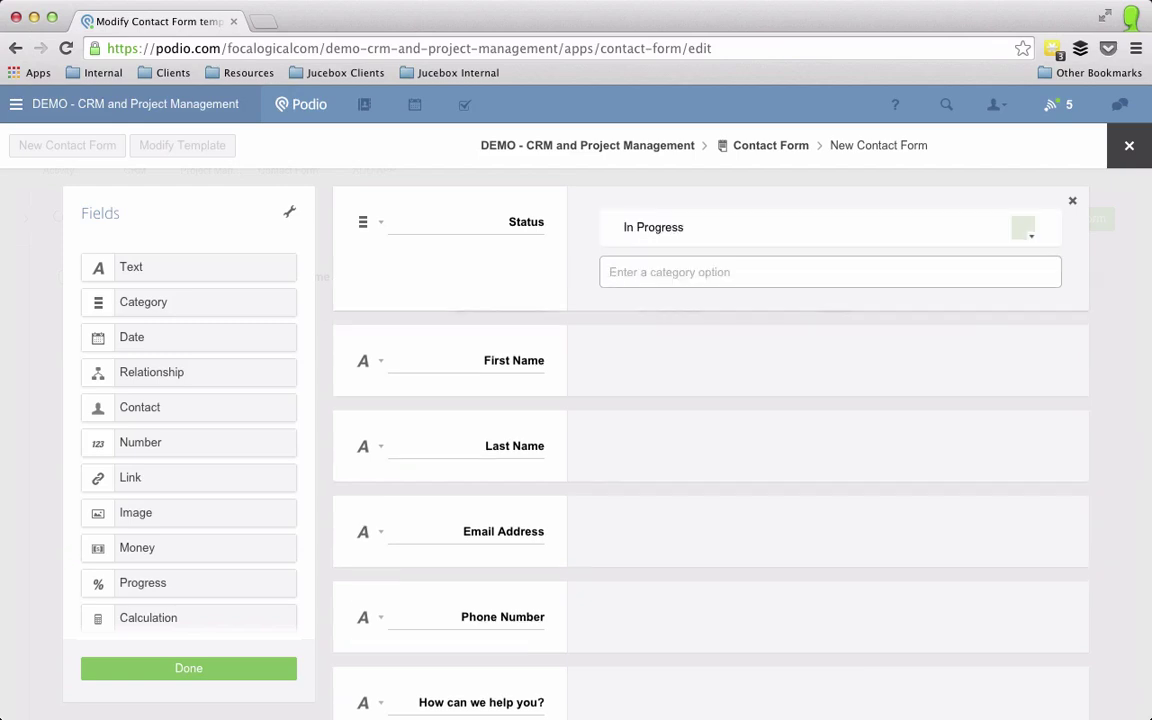
{"action": "type", "text": "Qualfied"}
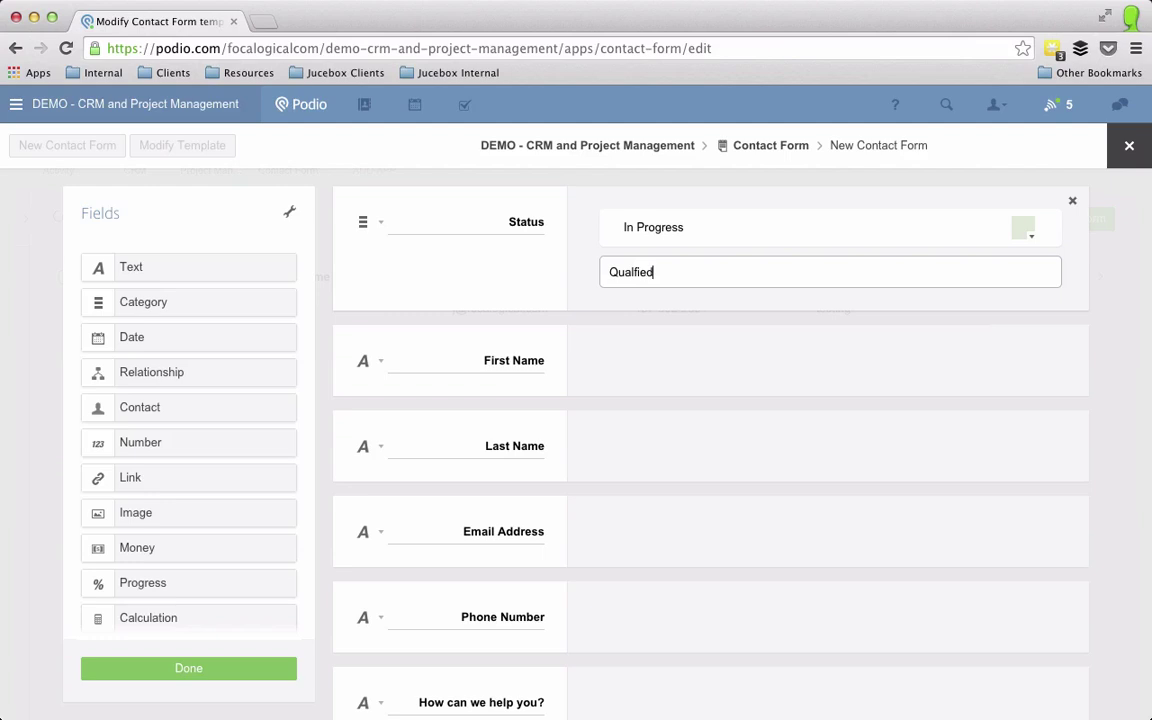
{"action": "key", "text": "Return"}
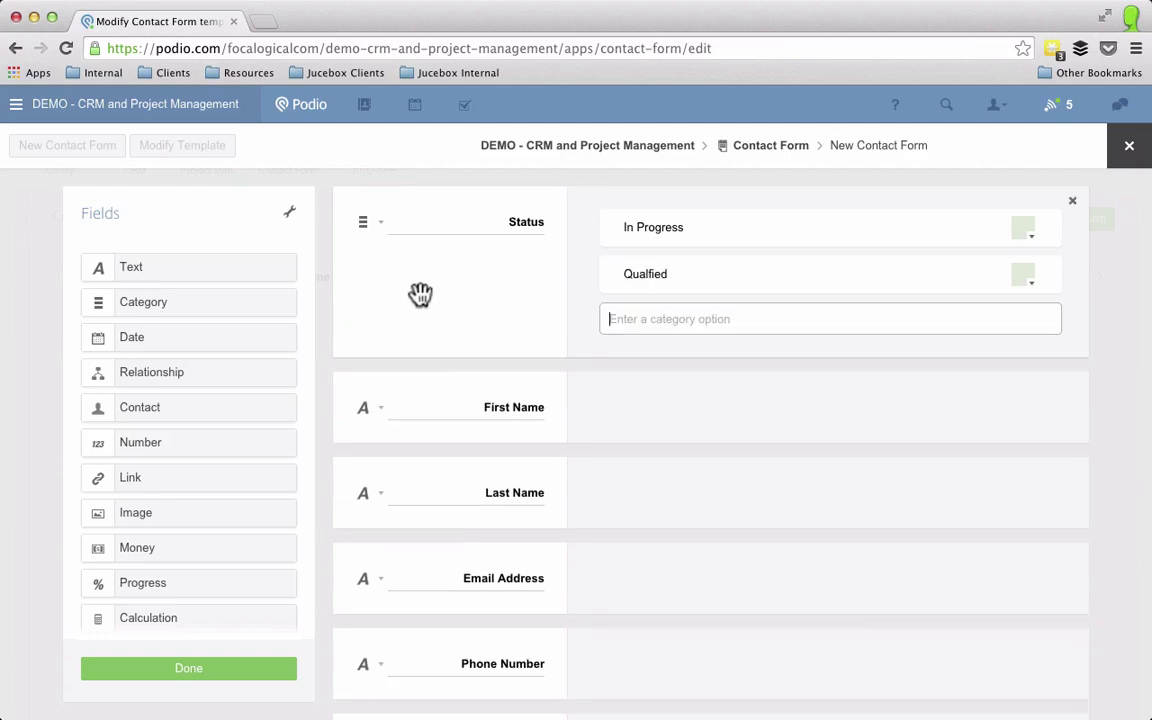
Step: Add an Assigned Resource contact field limited to workspace members, then save the template
{"action": "left_click_drag", "start_coordinate": [143, 407], "coordinate": [437, 386]}
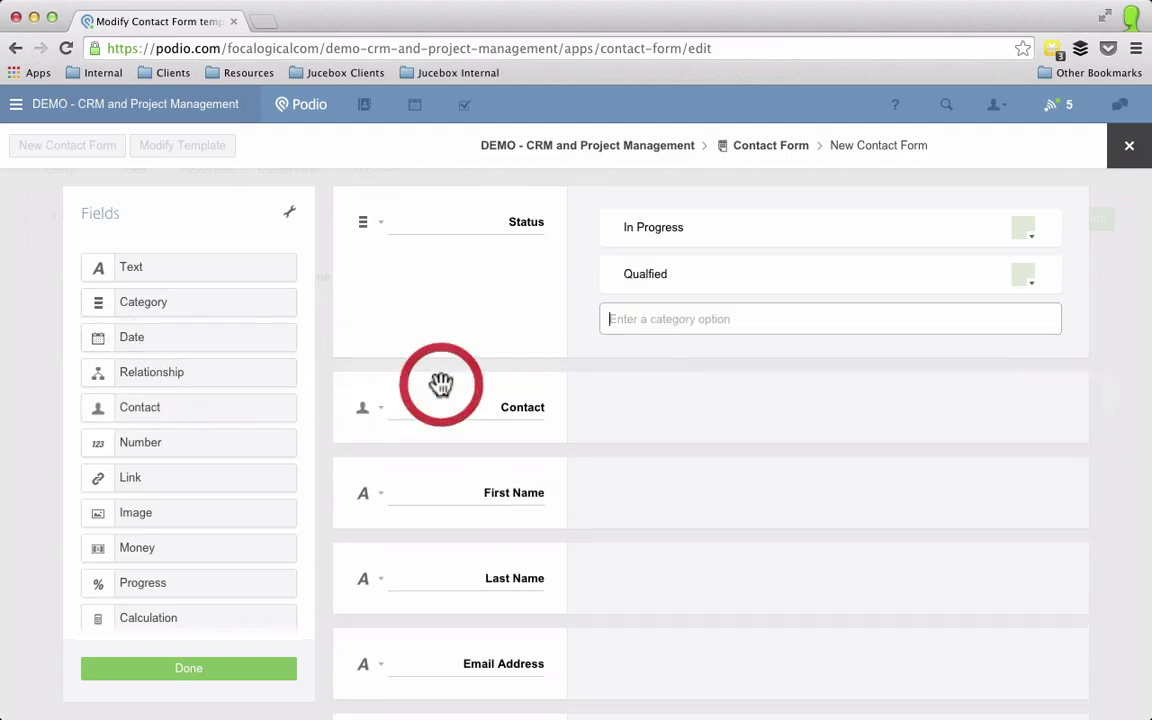
{"action": "double_click", "coordinate": [522, 407]}
{"action": "type", "text": "As"}
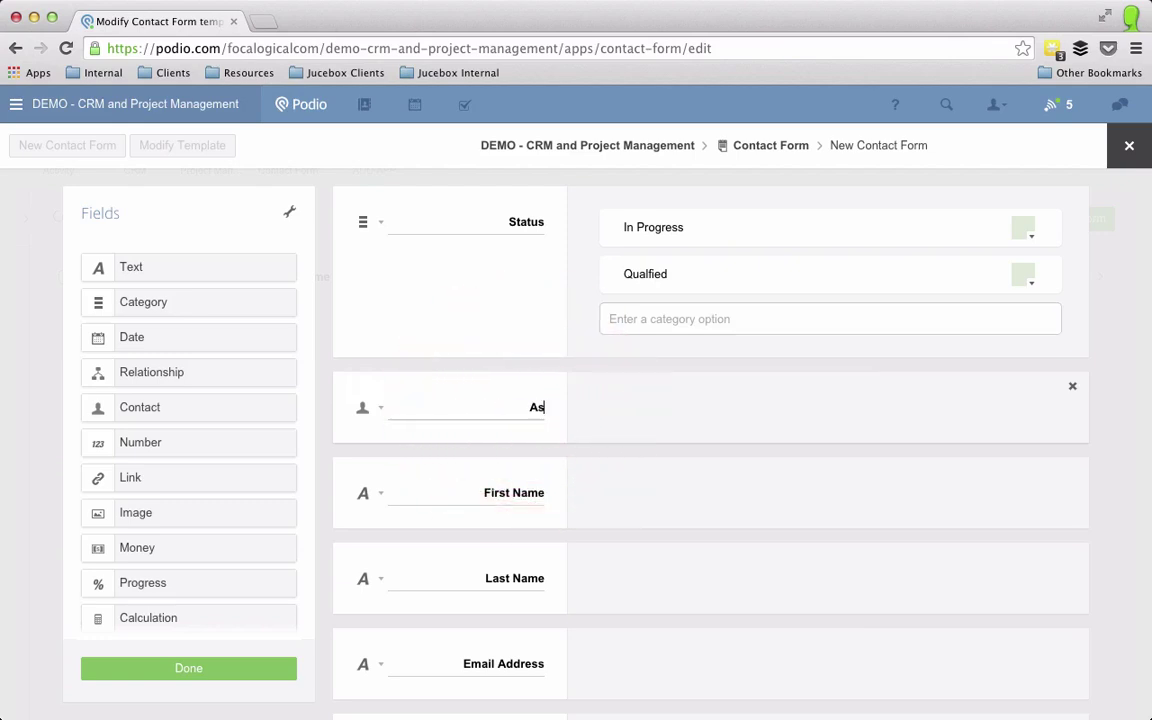
{"action": "type", "text": "signed Resource"}
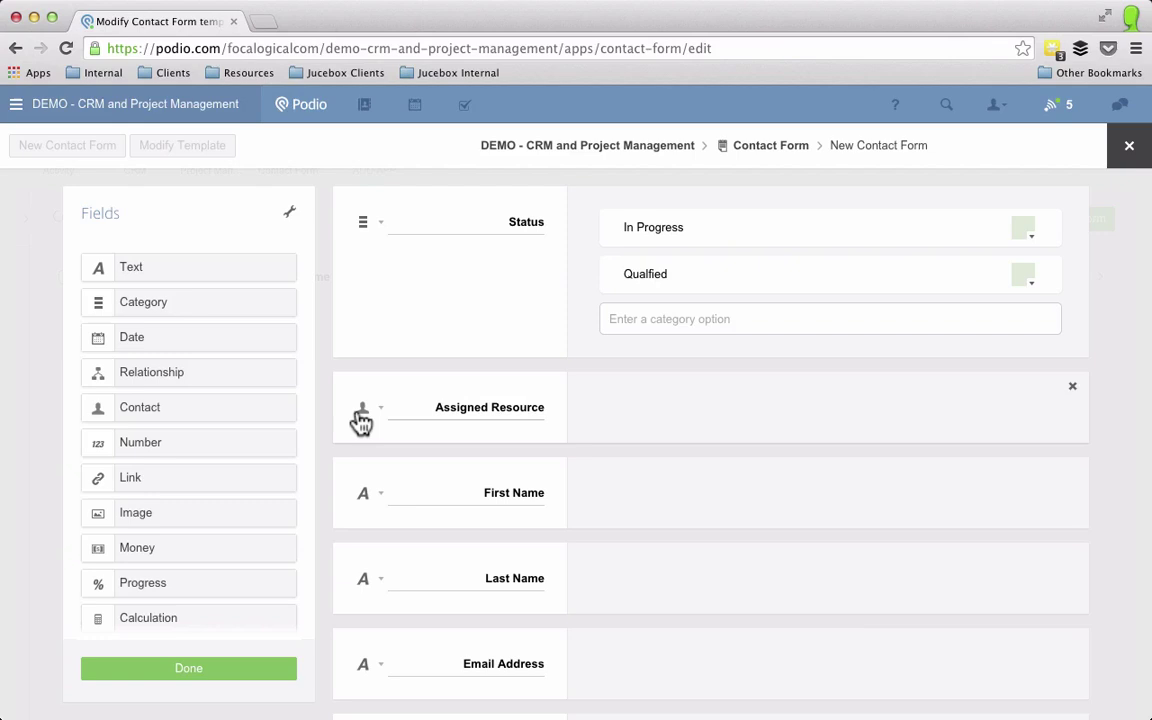
{"action": "left_click", "coordinate": [366, 407]}
{"action": "left_click", "coordinate": [386, 556]}
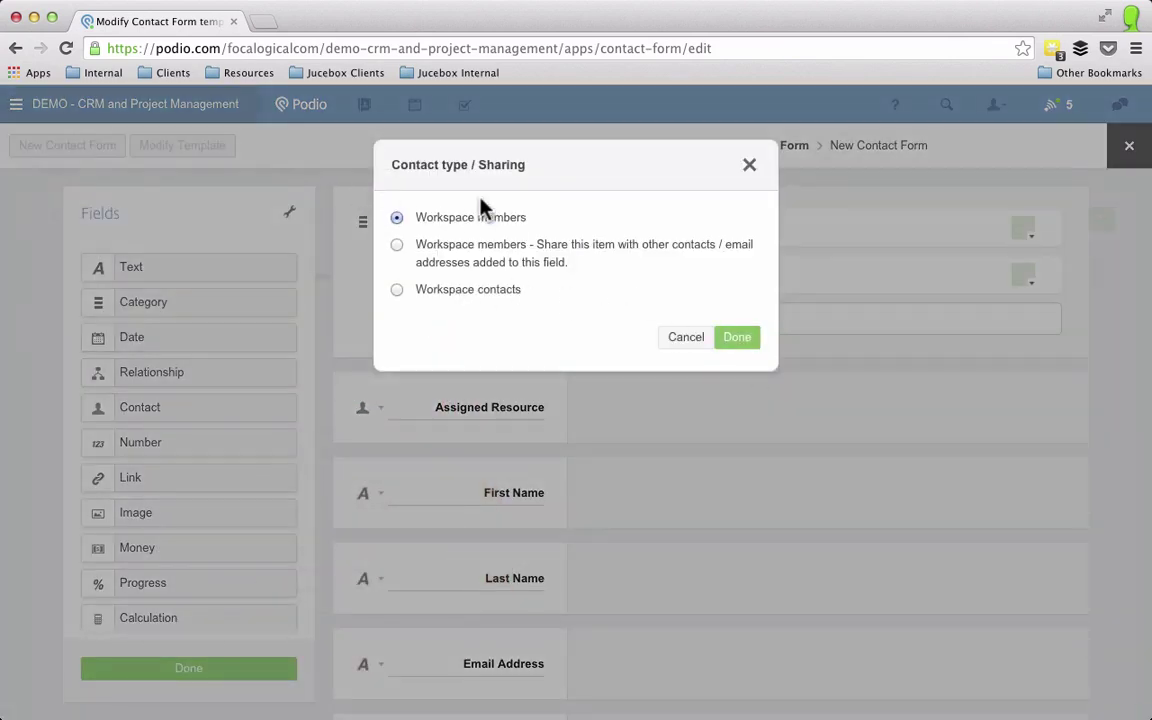
{"action": "left_click", "coordinate": [760, 338]}
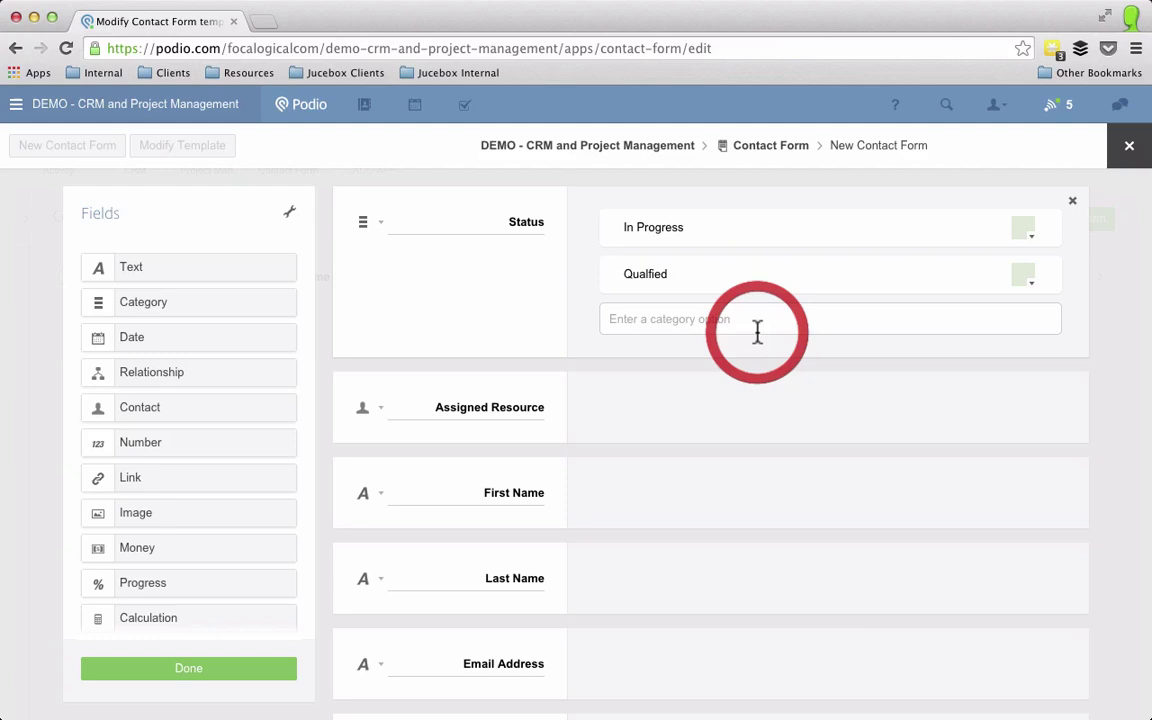
{"action": "left_click", "coordinate": [240, 676]}
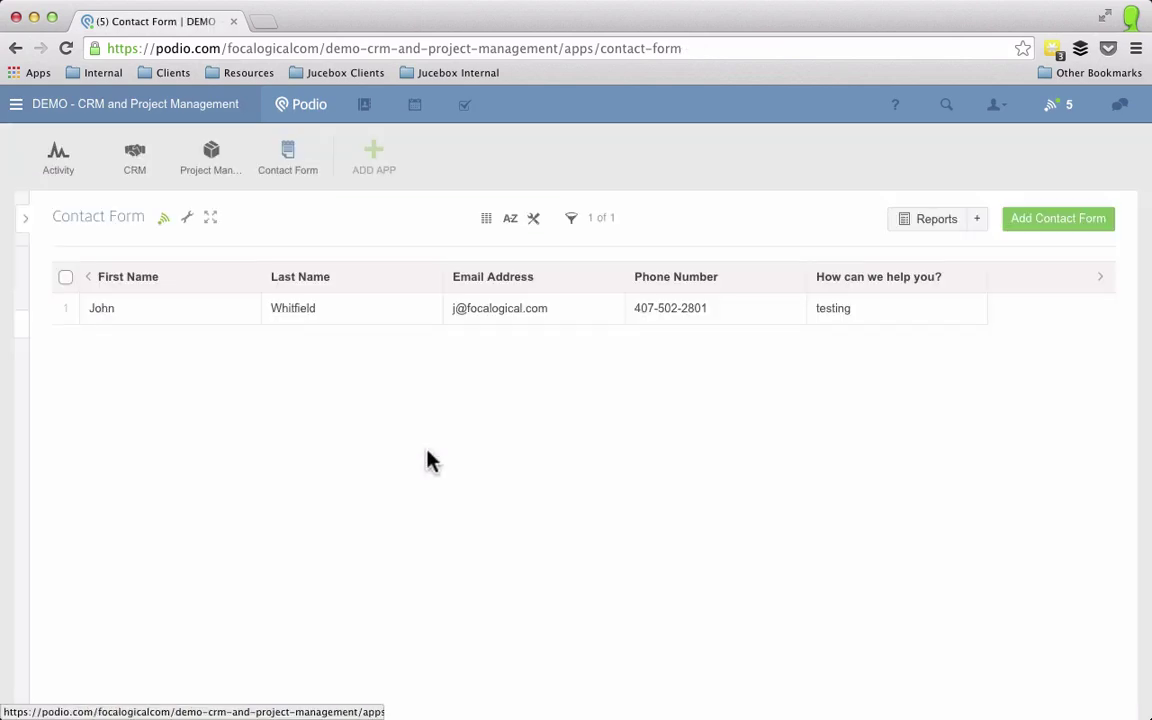
Step: Open the Contact Form web form generator and leave the Status field unchecked
{"action": "left_click", "coordinate": [186, 220]}
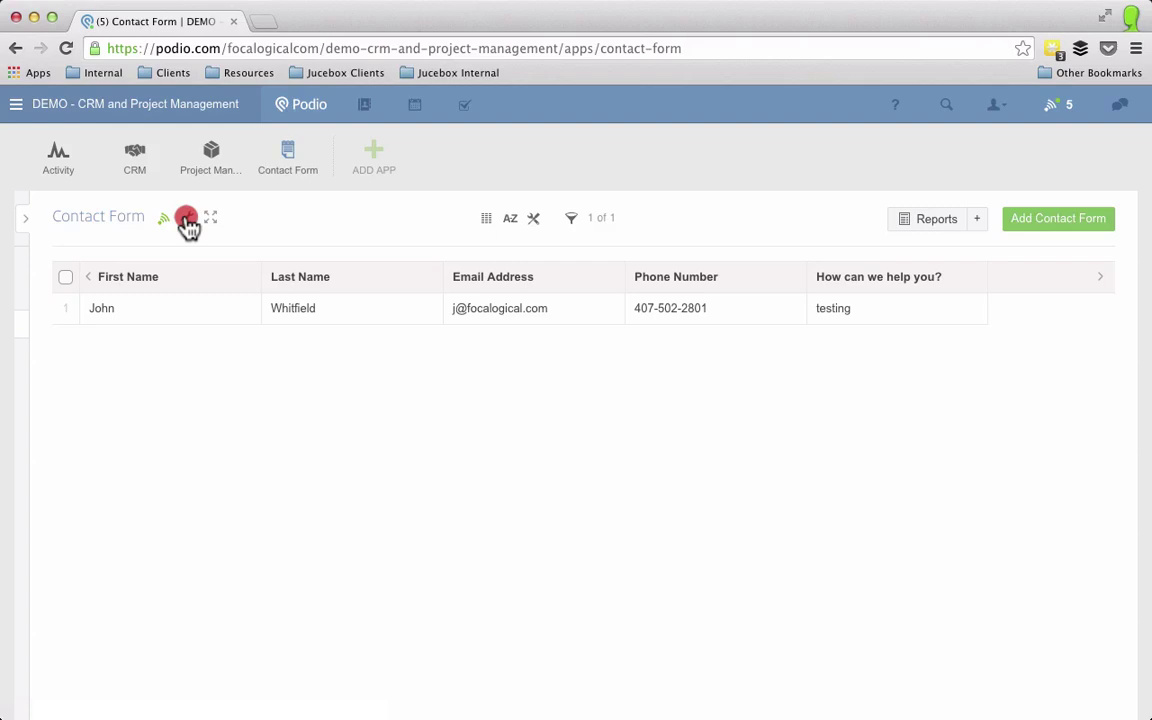
{"action": "scroll", "coordinate": [224, 550], "scroll_direction": "down", "scroll_amount": 1}
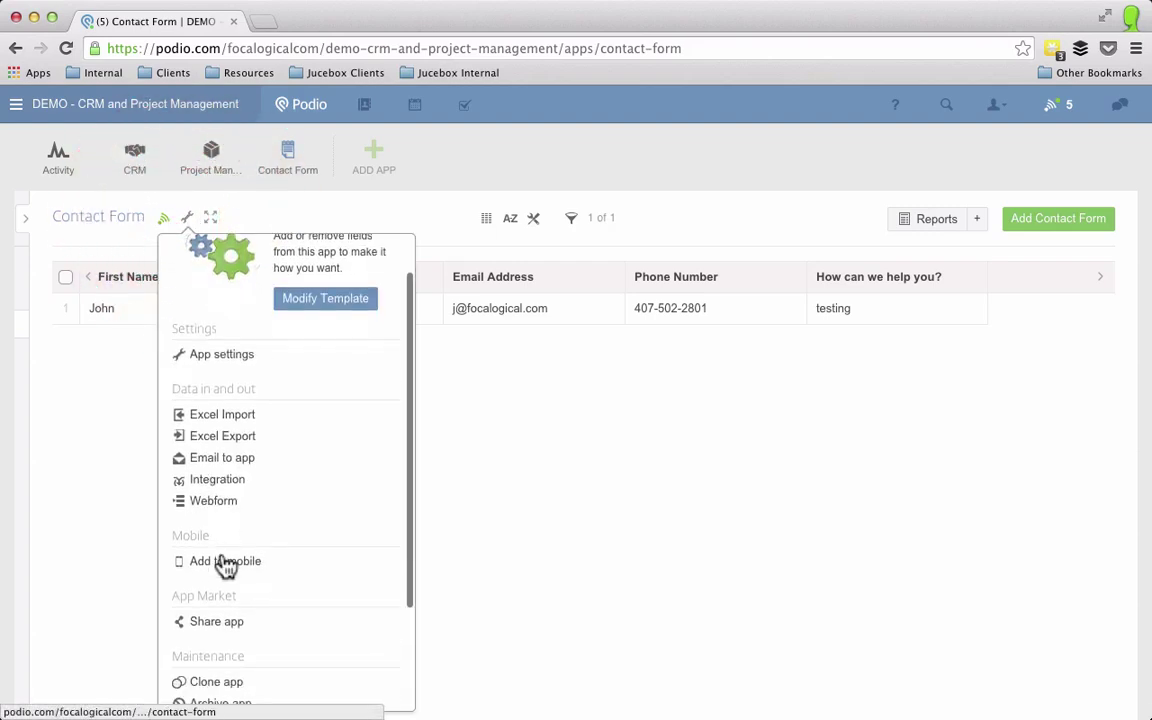
{"action": "left_click", "coordinate": [222, 503]}
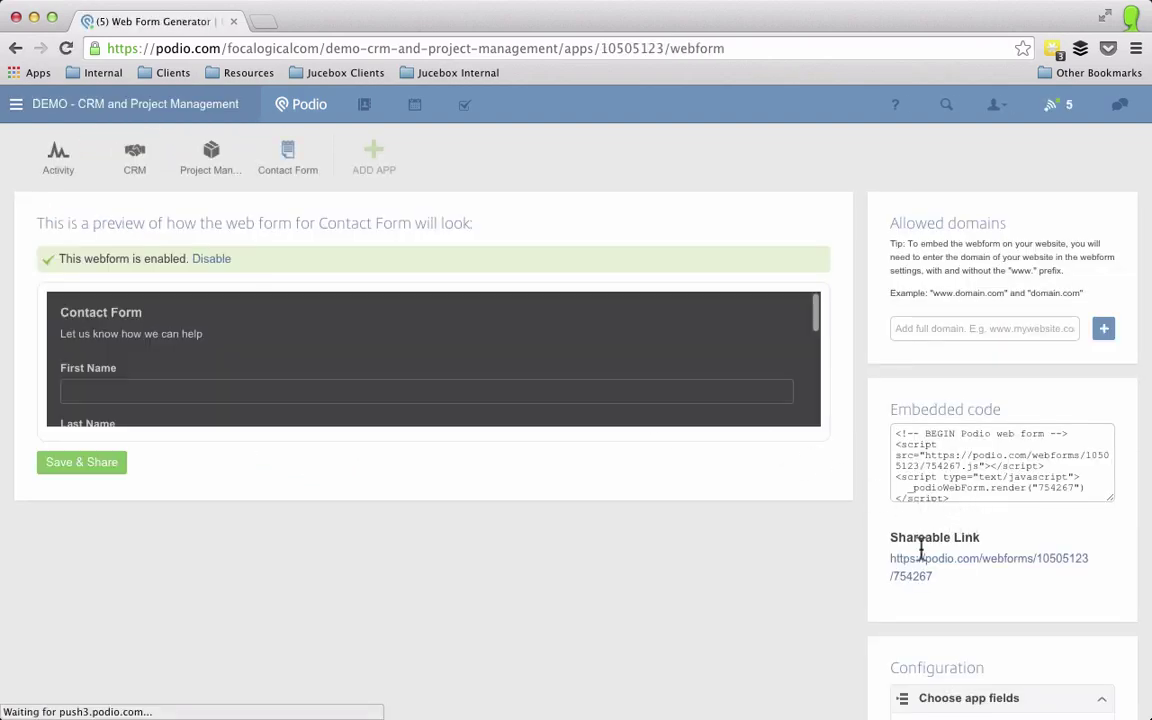
{"action": "scroll", "coordinate": [921, 546], "scroll_direction": "down", "scroll_amount": 3}
{"action": "scroll", "coordinate": [947, 570], "scroll_direction": "down", "scroll_amount": 3}
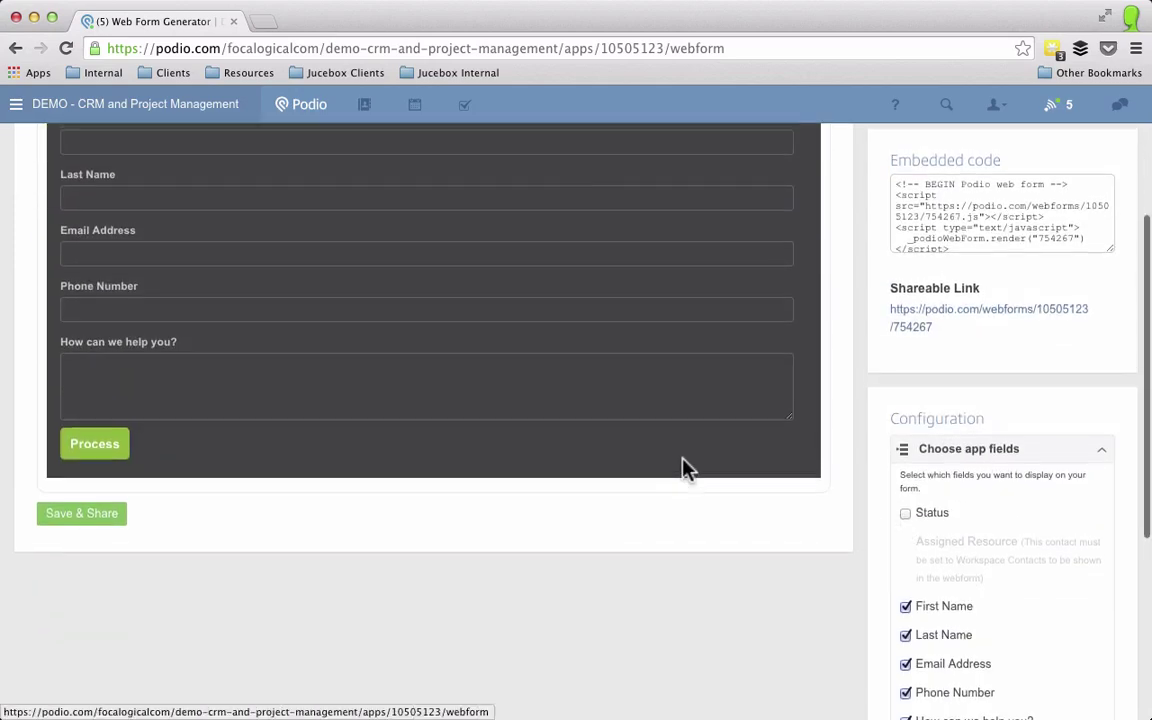
{"action": "scroll", "coordinate": [943, 582], "scroll_direction": "up", "scroll_amount": 1}
{"action": "left_click", "coordinate": [905, 571]}
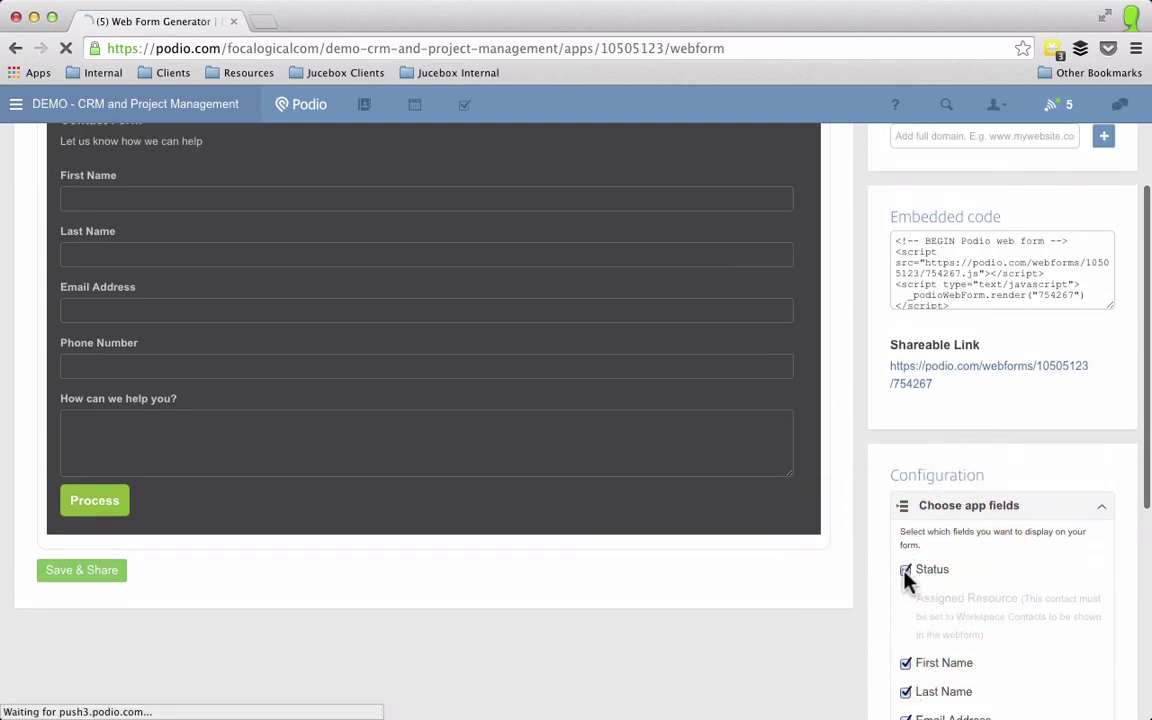
{"action": "scroll", "coordinate": [710, 508], "scroll_direction": "up", "scroll_amount": 3}
{"action": "scroll", "coordinate": [720, 527], "scroll_direction": "down", "scroll_amount": 3}
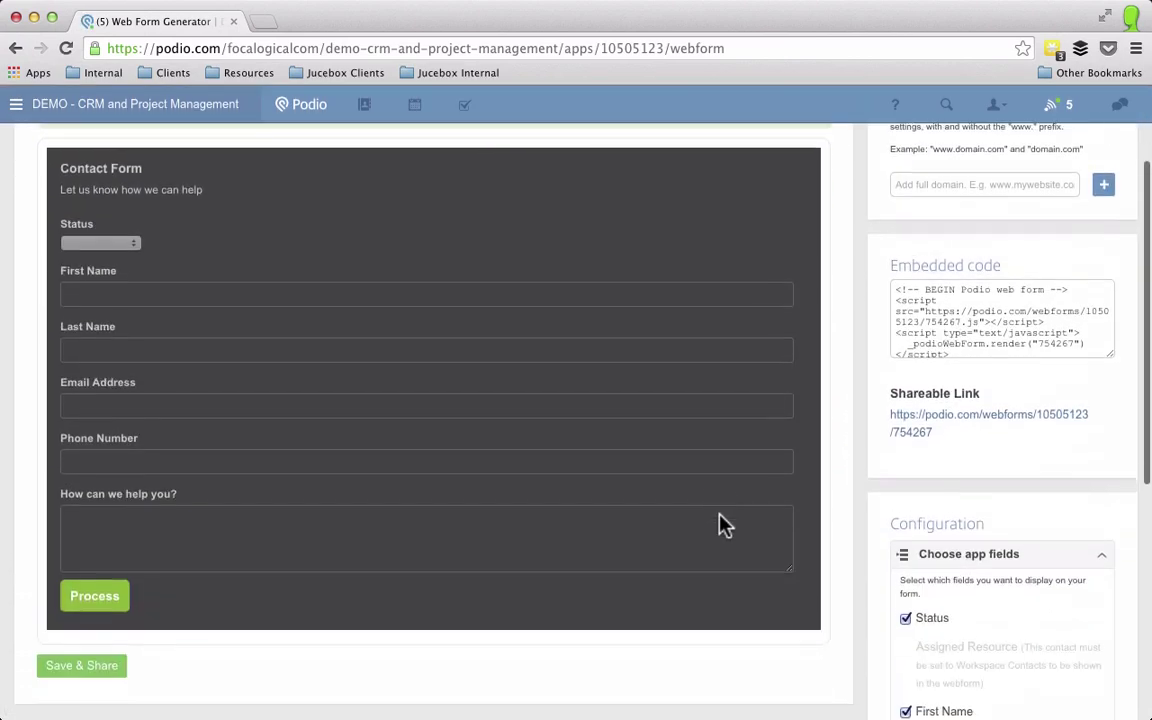
{"action": "left_click", "coordinate": [905, 604]}
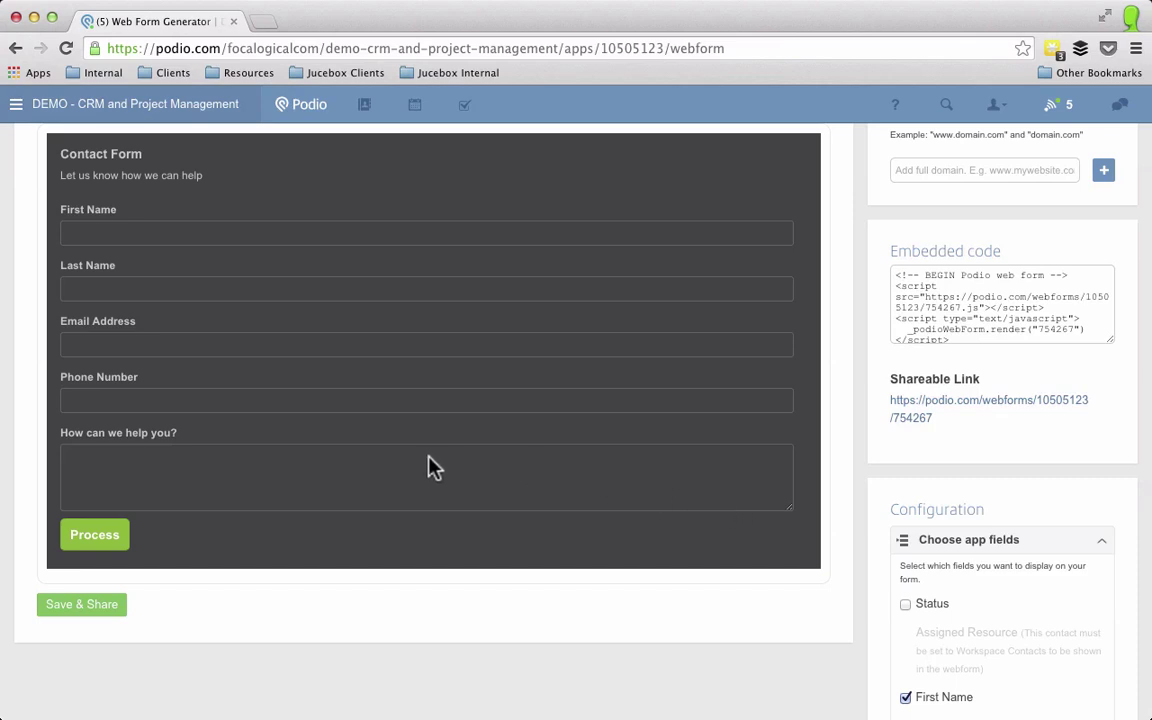
Step: Save and share the web form, then close the sharing details
{"action": "left_click", "coordinate": [88, 612]}
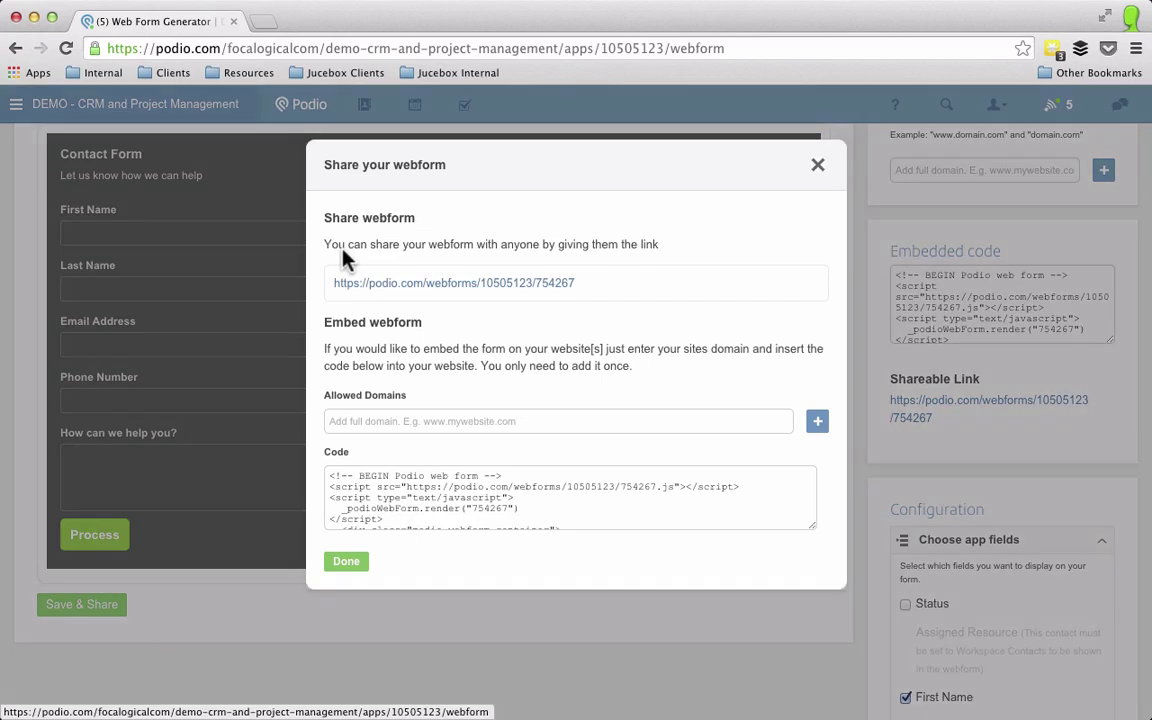
{"action": "left_click", "coordinate": [346, 561]}
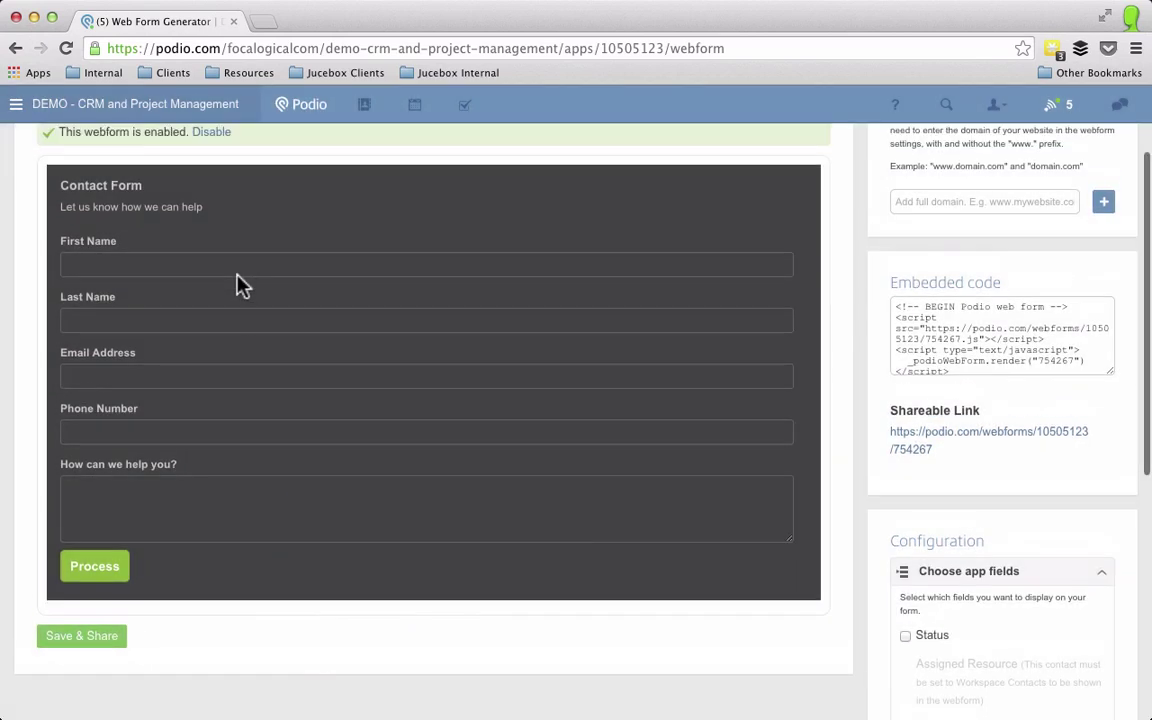
{"action": "scroll", "coordinate": [239, 283], "scroll_direction": "up", "scroll_amount": 5}
{"action": "left_click", "coordinate": [296, 166]}
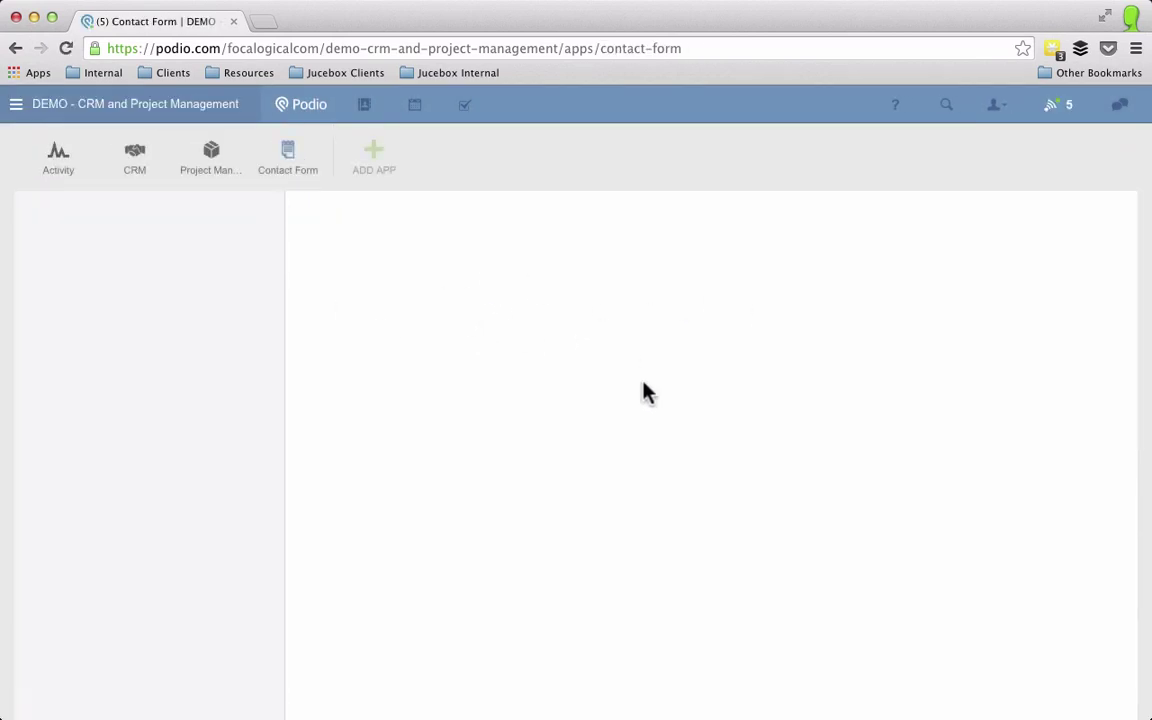
{"action": "left_click", "coordinate": [203, 315]}
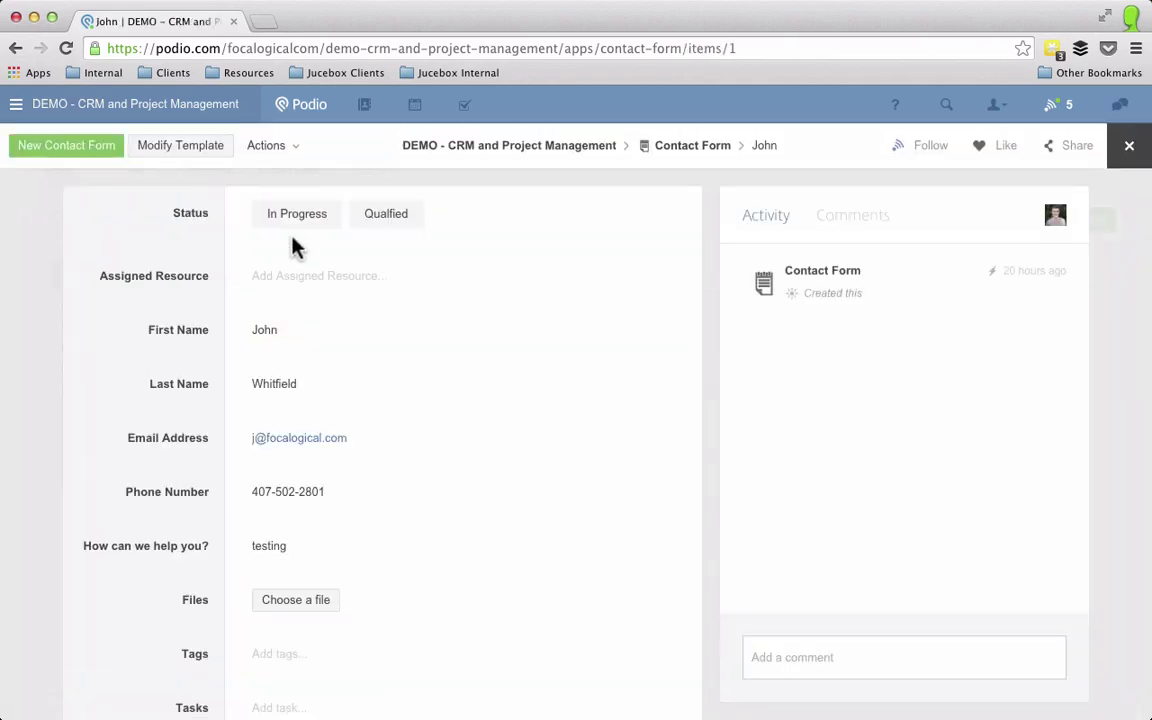
{"action": "left_click", "coordinate": [297, 225]}
{"action": "left_click", "coordinate": [310, 280]}
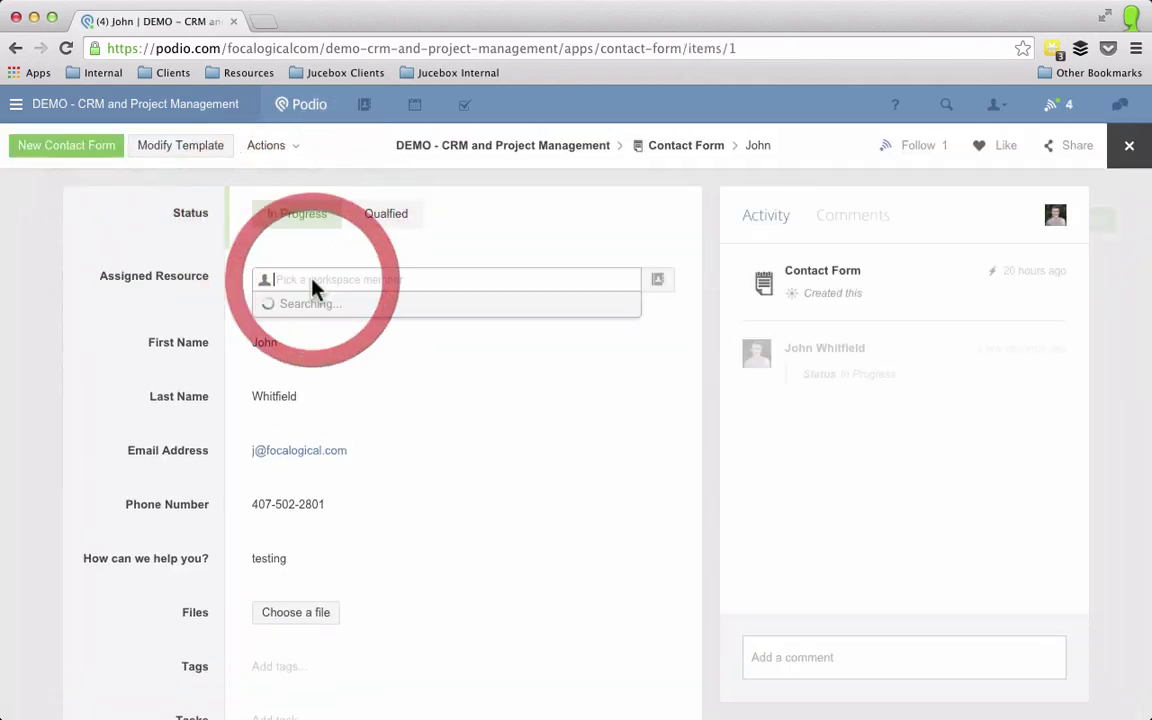
{"action": "left_click", "coordinate": [310, 330]}
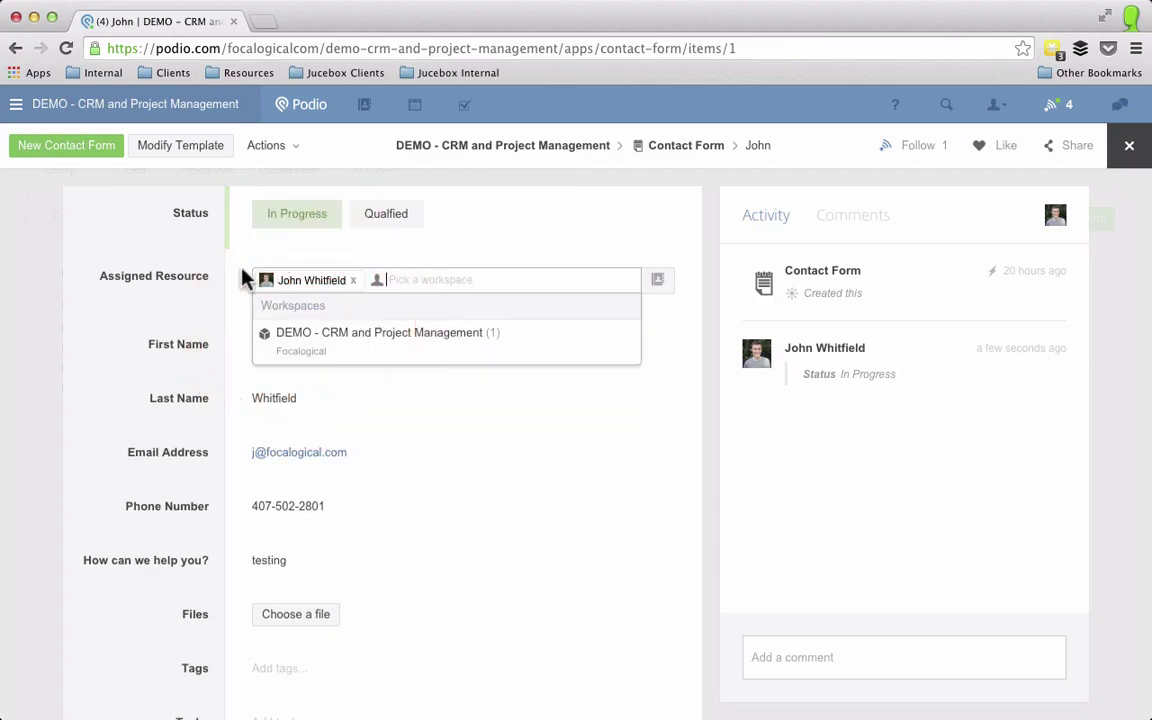
{"action": "left_click", "coordinate": [175, 304]}
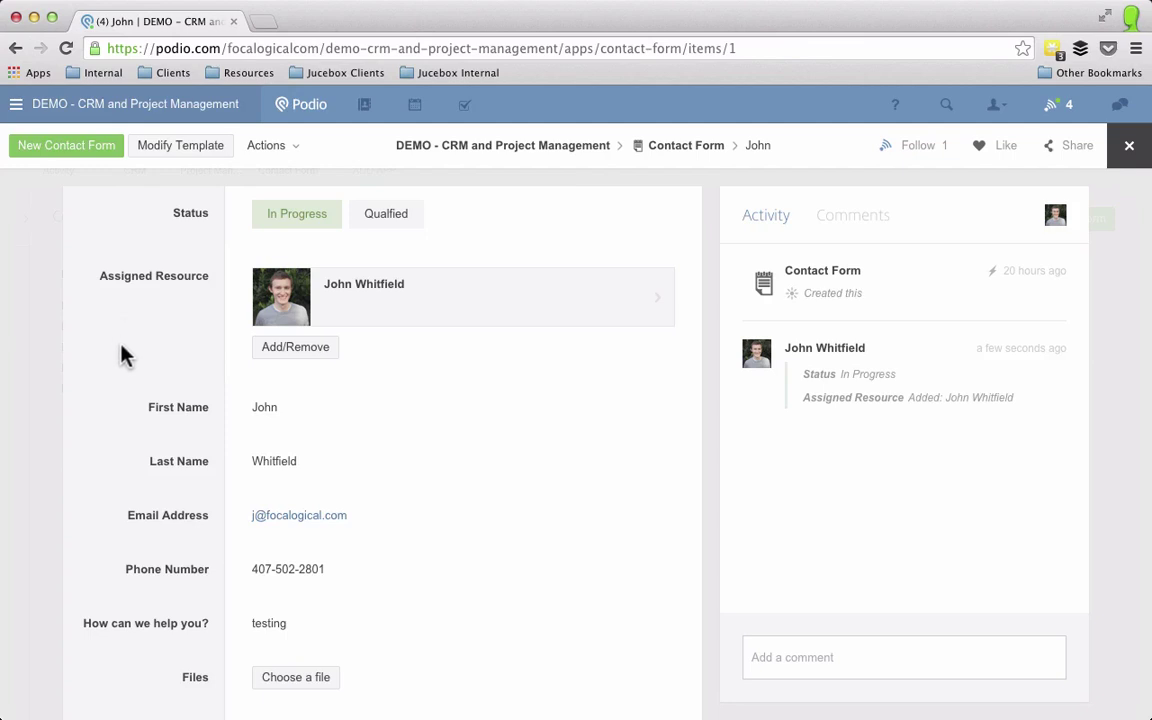
Step: Return to the Contact Form item list and go to the app's workflows page
{"action": "left_click", "coordinate": [35, 358]}
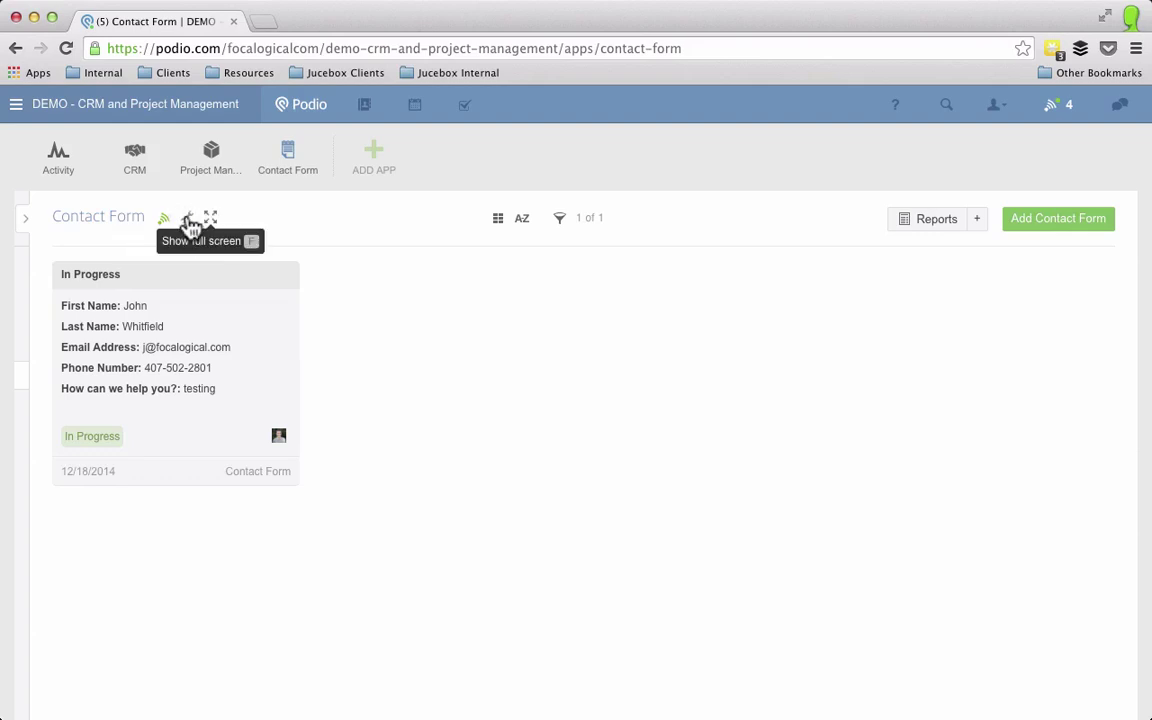
{"action": "left_click", "coordinate": [190, 224]}
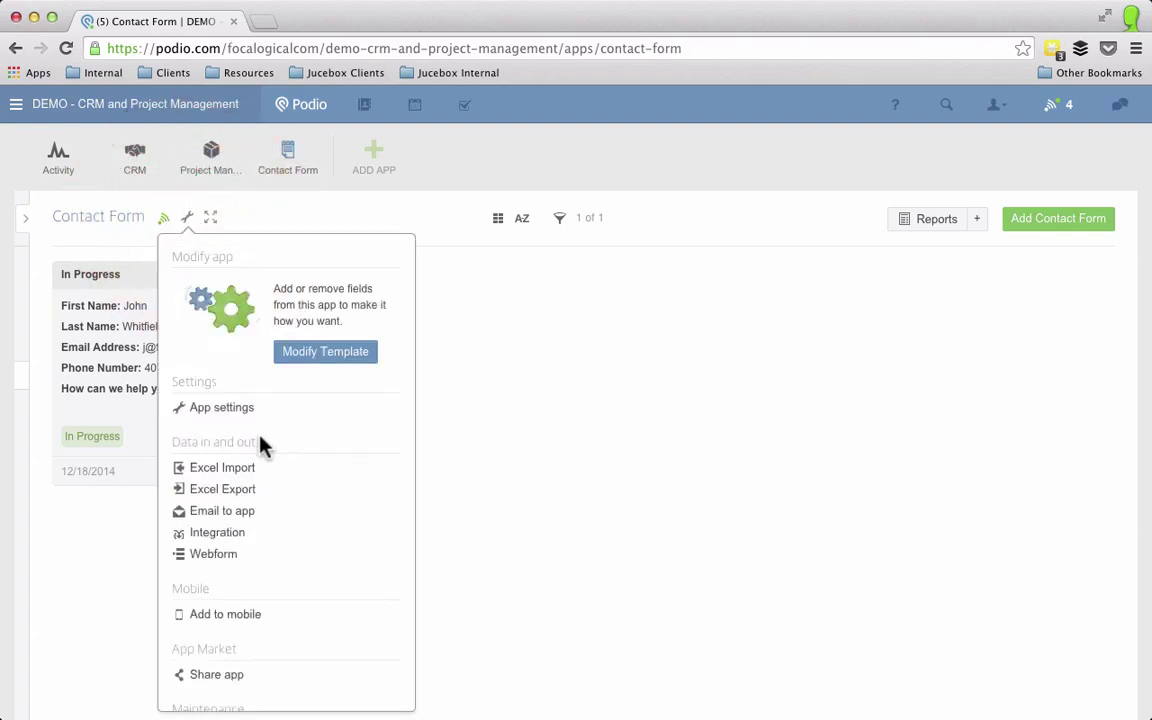
{"action": "scroll", "coordinate": [260, 450], "scroll_direction": "down", "scroll_amount": 2}
{"action": "scroll", "coordinate": [270, 470], "scroll_direction": "down", "scroll_amount": 1}
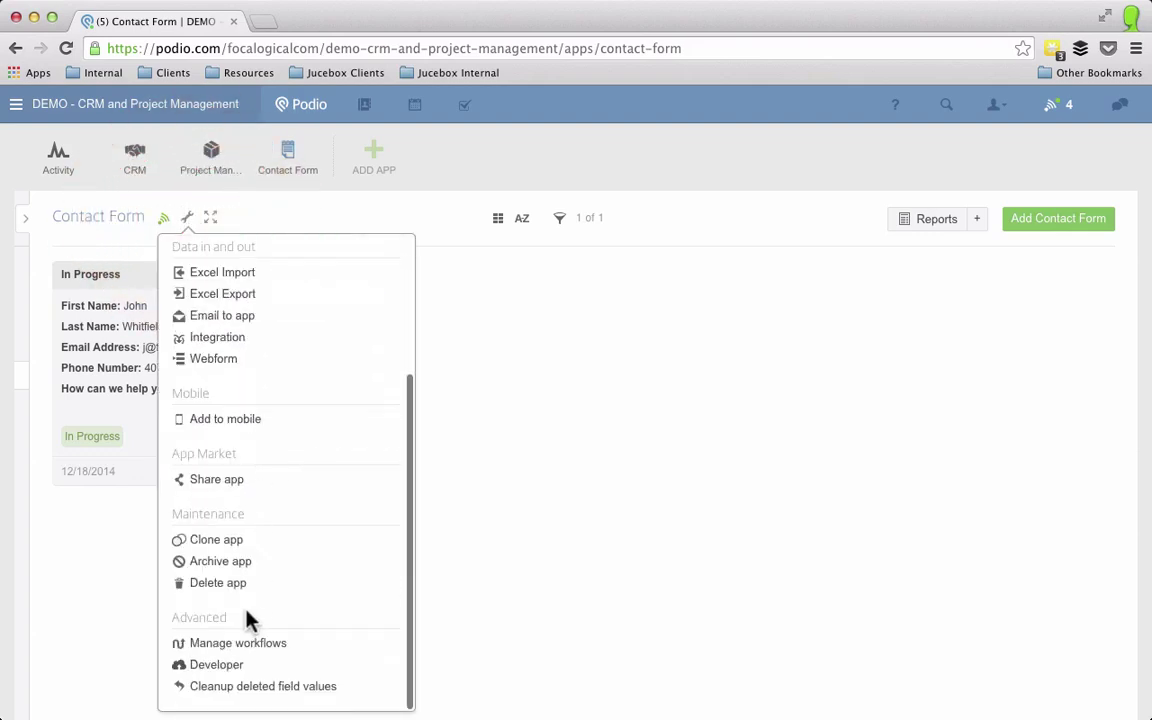
{"action": "left_click", "coordinate": [230, 648]}
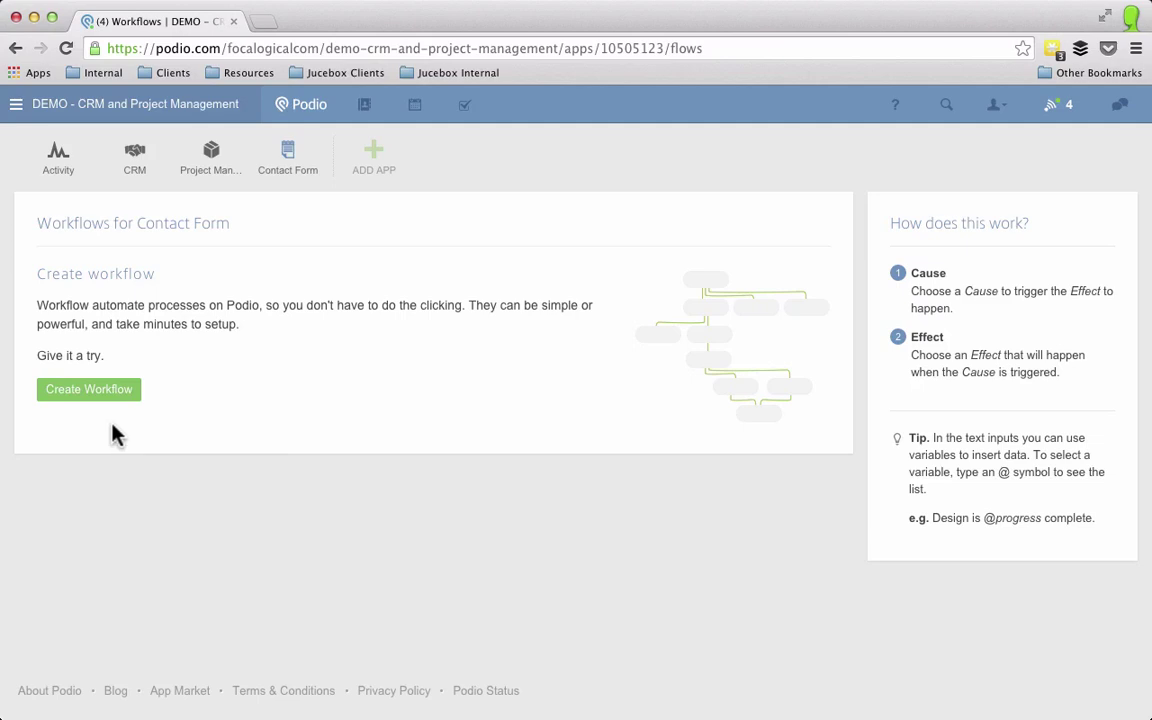
{"action": "left_click", "coordinate": [117, 390]}
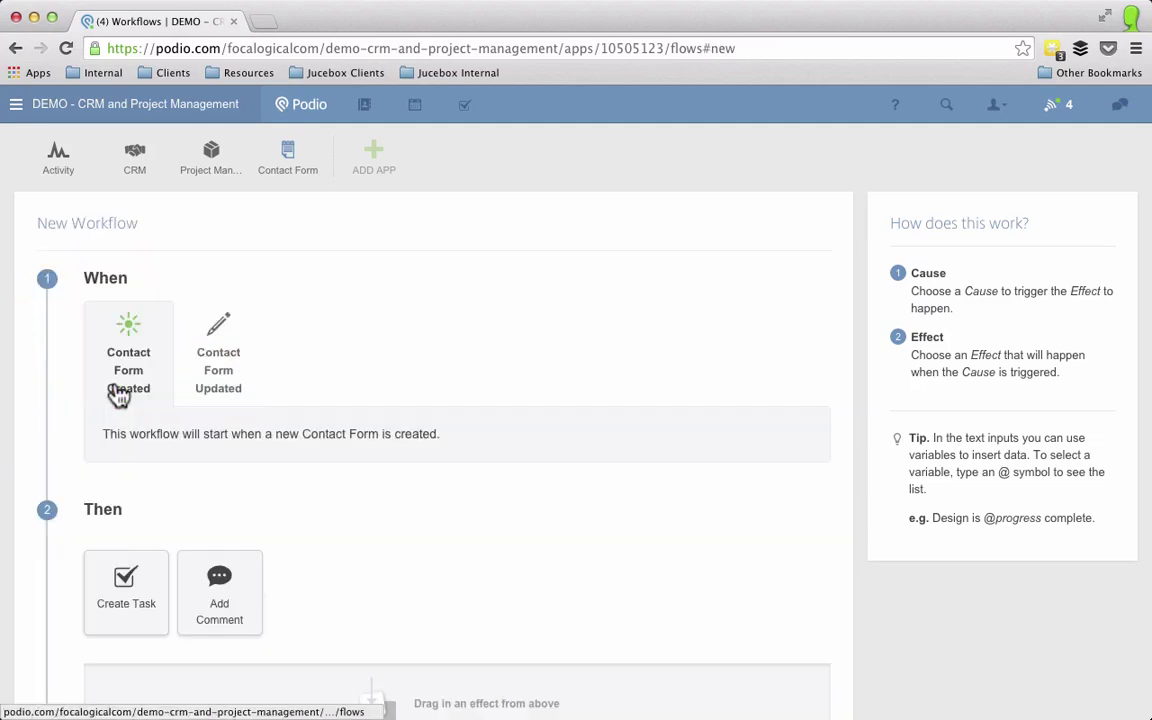
{"action": "scroll", "coordinate": [379, 478], "scroll_direction": "down", "scroll_amount": 3}
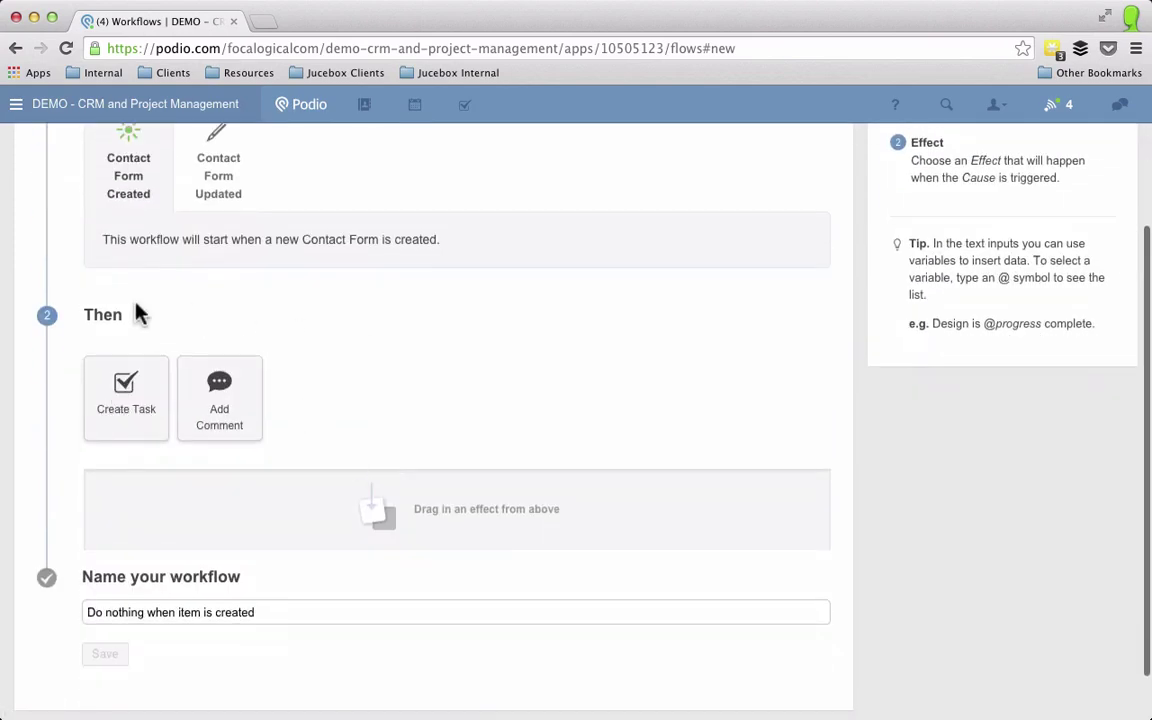
{"action": "scroll", "coordinate": [213, 317], "scroll_direction": "up", "scroll_amount": 2}
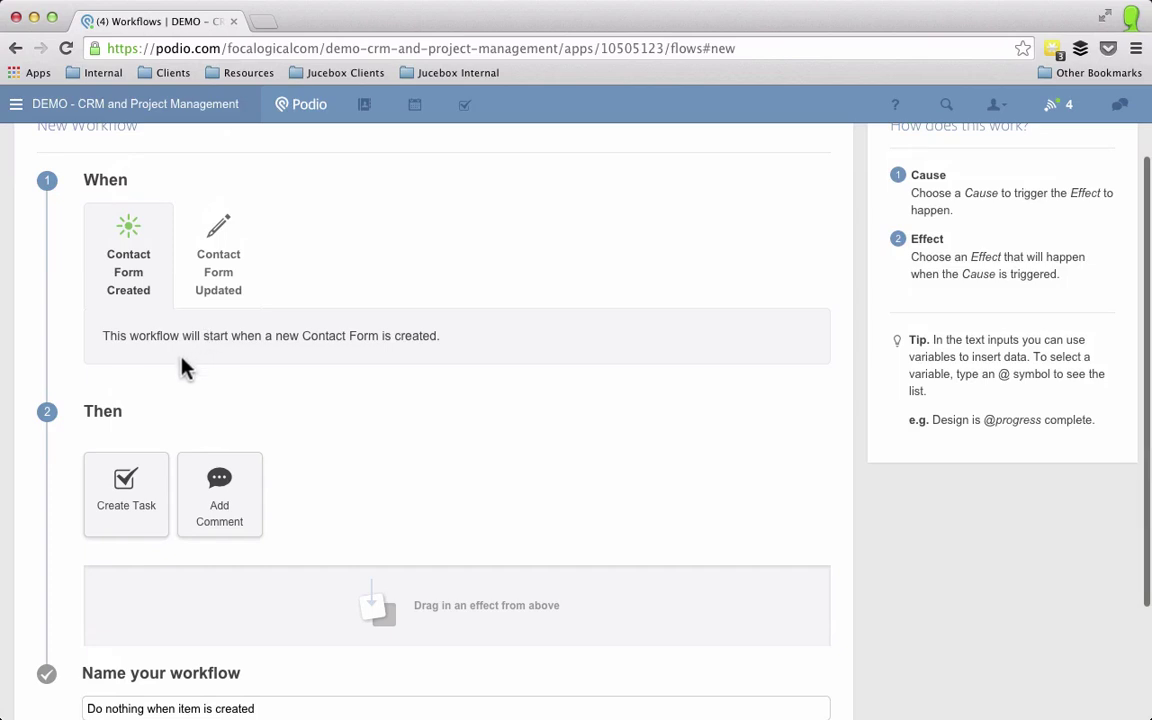
{"action": "scroll", "coordinate": [180, 365], "scroll_direction": "down", "scroll_amount": 1}
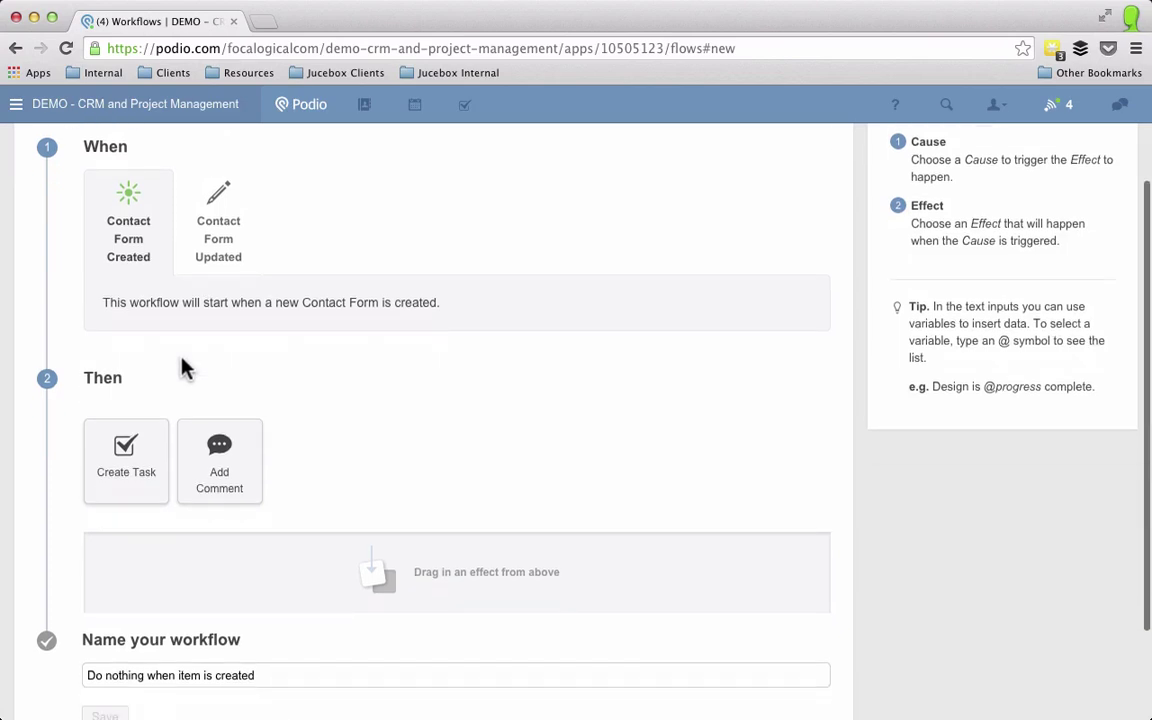
{"action": "scroll", "coordinate": [180, 368], "scroll_direction": "down", "scroll_amount": 2}
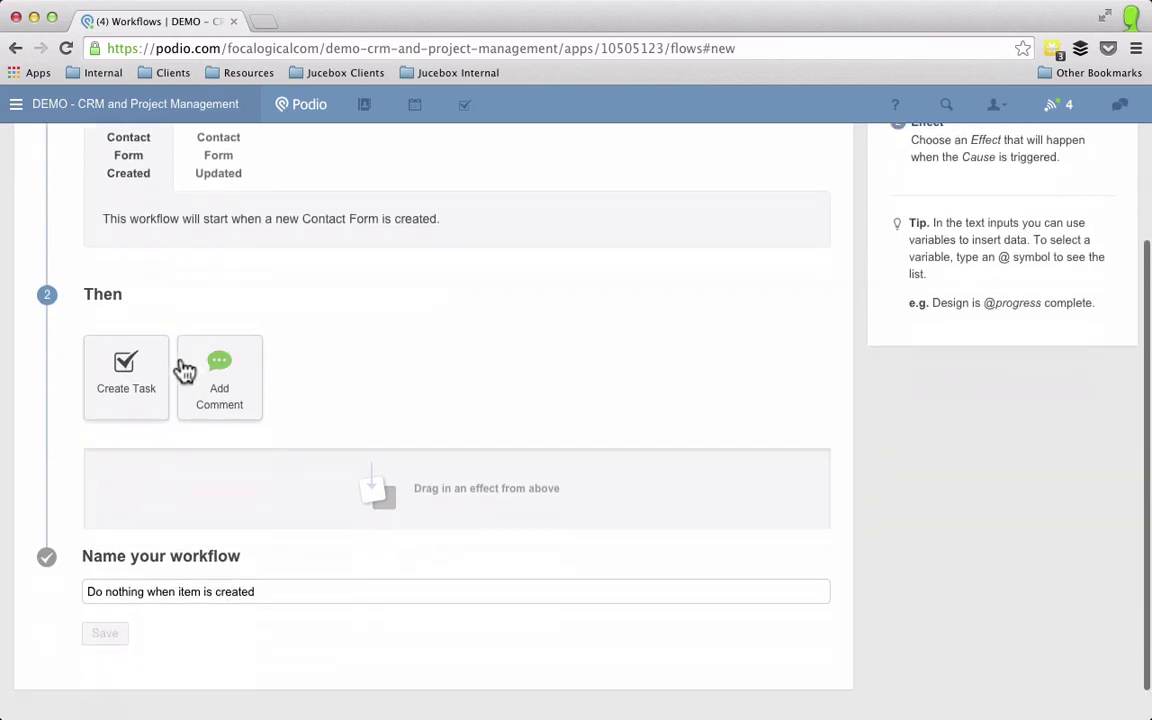
{"action": "left_click_drag", "start_coordinate": [86, 381], "coordinate": [252, 489]}
{"action": "left_click", "coordinate": [345, 500]}
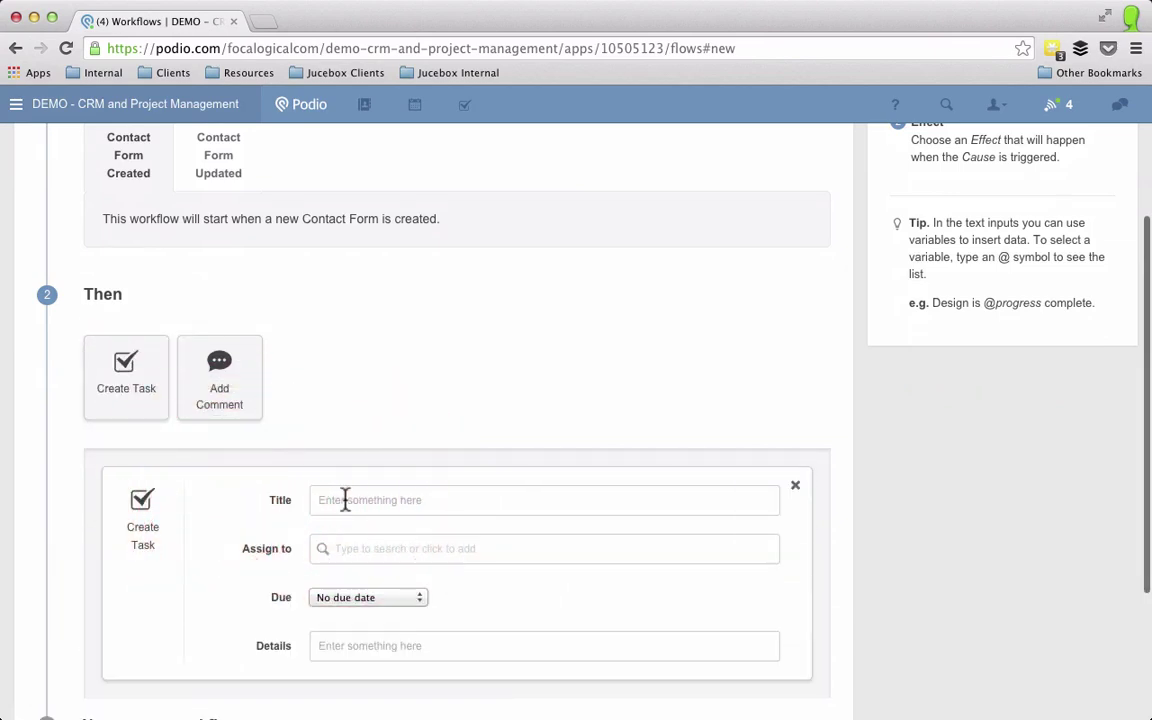
{"action": "type", "text": "New Contac"}
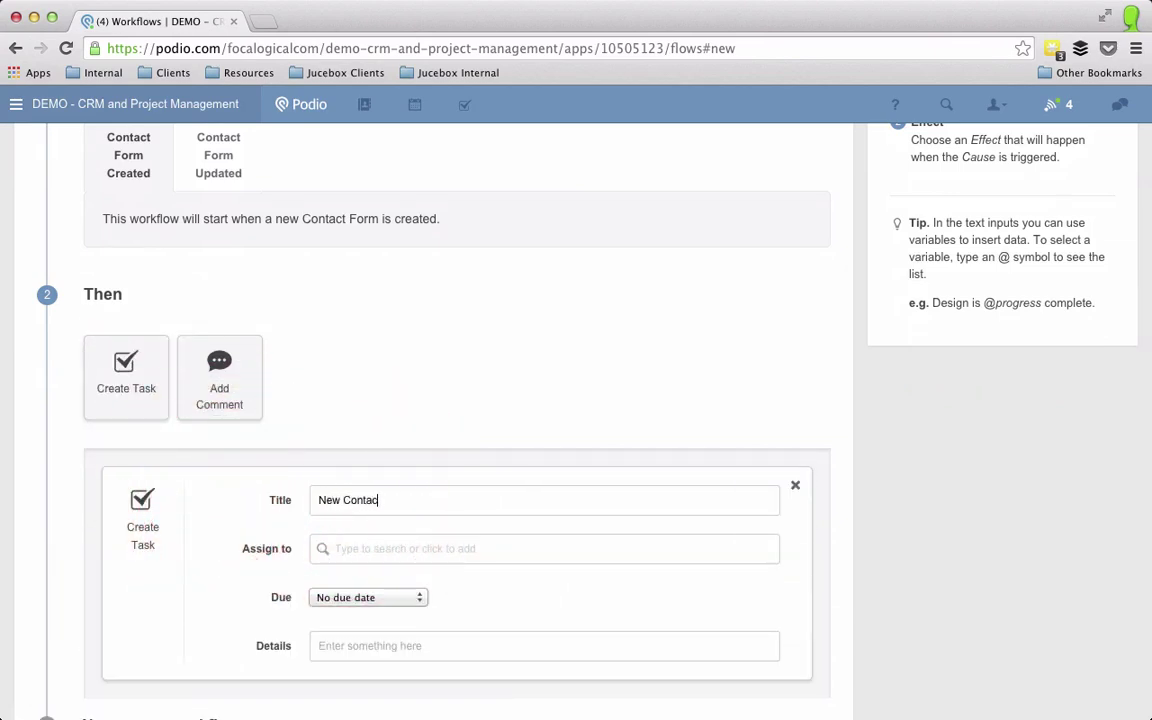
{"action": "type", "text": "t Form from @"}
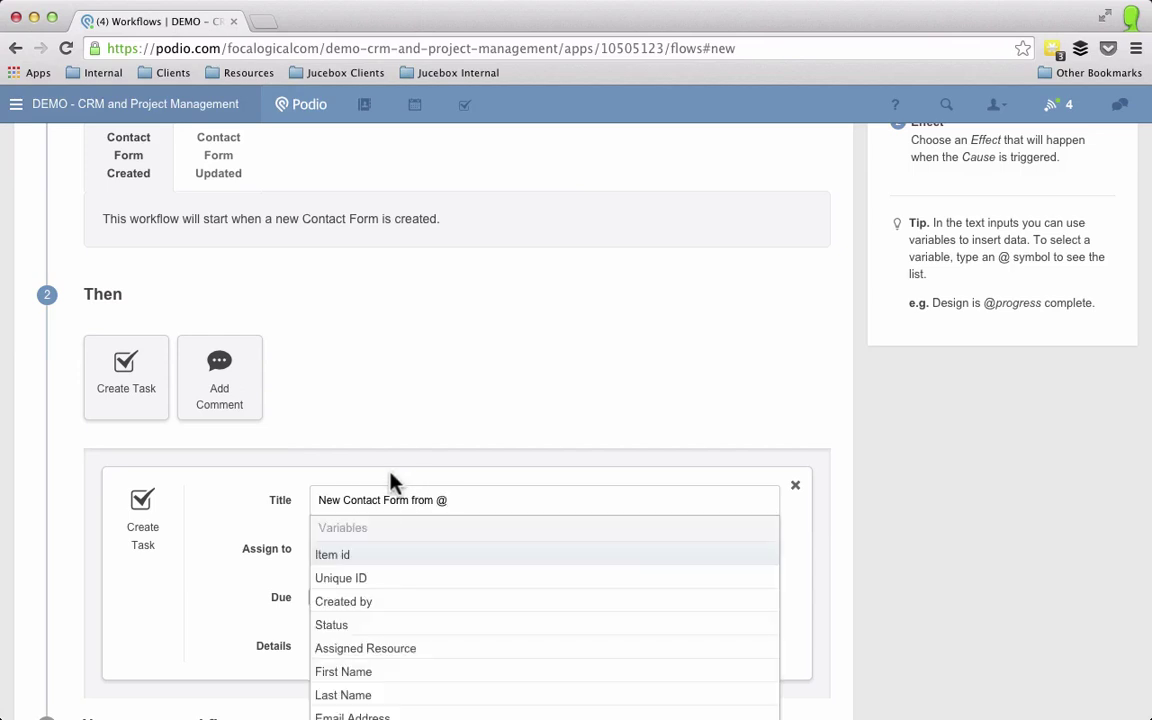
{"action": "scroll", "coordinate": [393, 483], "scroll_direction": "down", "scroll_amount": 2}
{"action": "scroll", "coordinate": [422, 570], "scroll_direction": "down", "scroll_amount": 3}
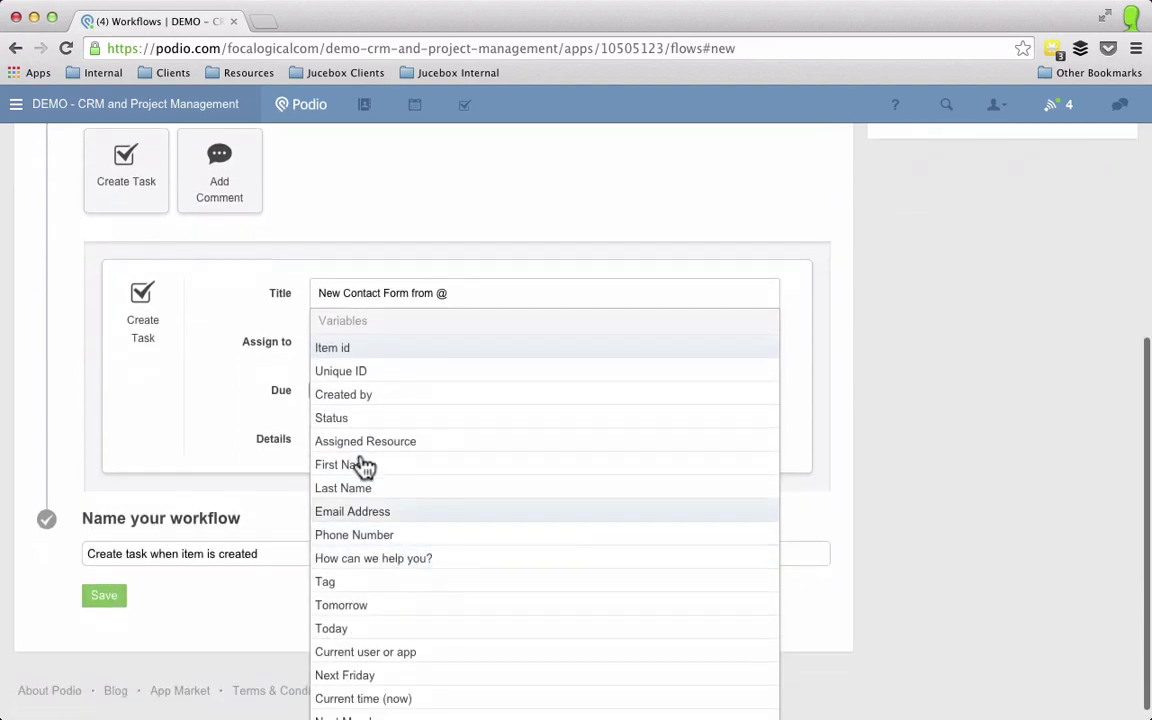
{"action": "left_click", "coordinate": [350, 472]}
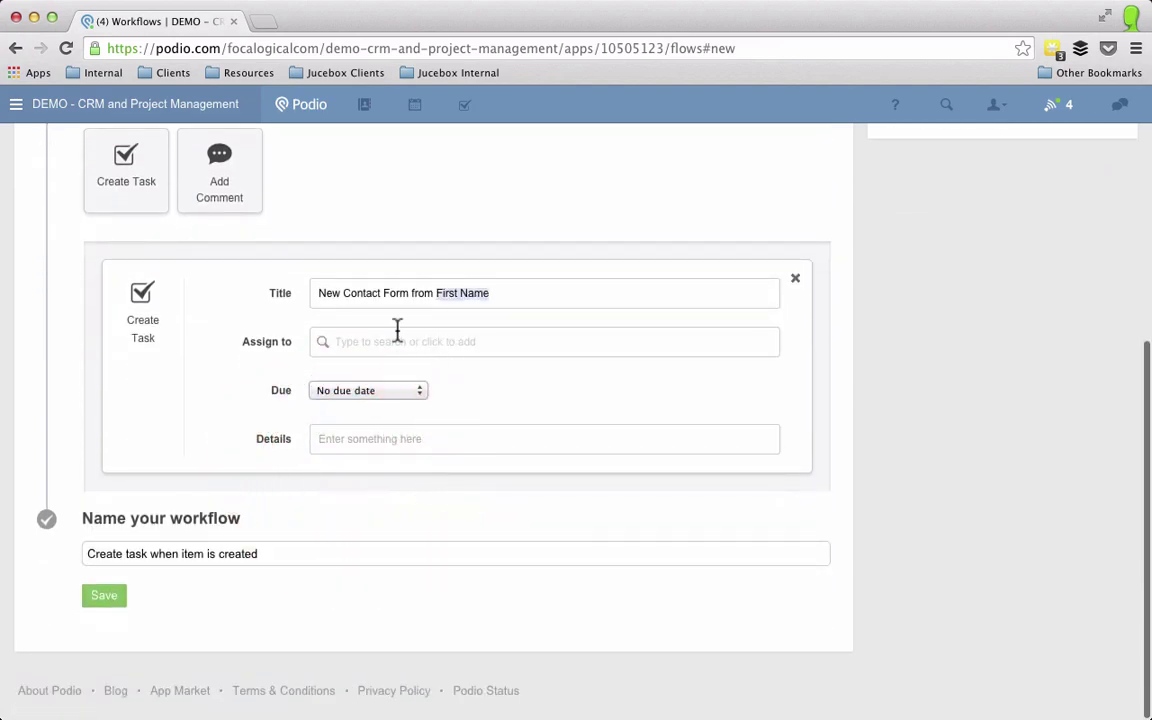
Step: Assign the task to the team member and make it due at the current time
{"action": "left_click", "coordinate": [397, 342]}
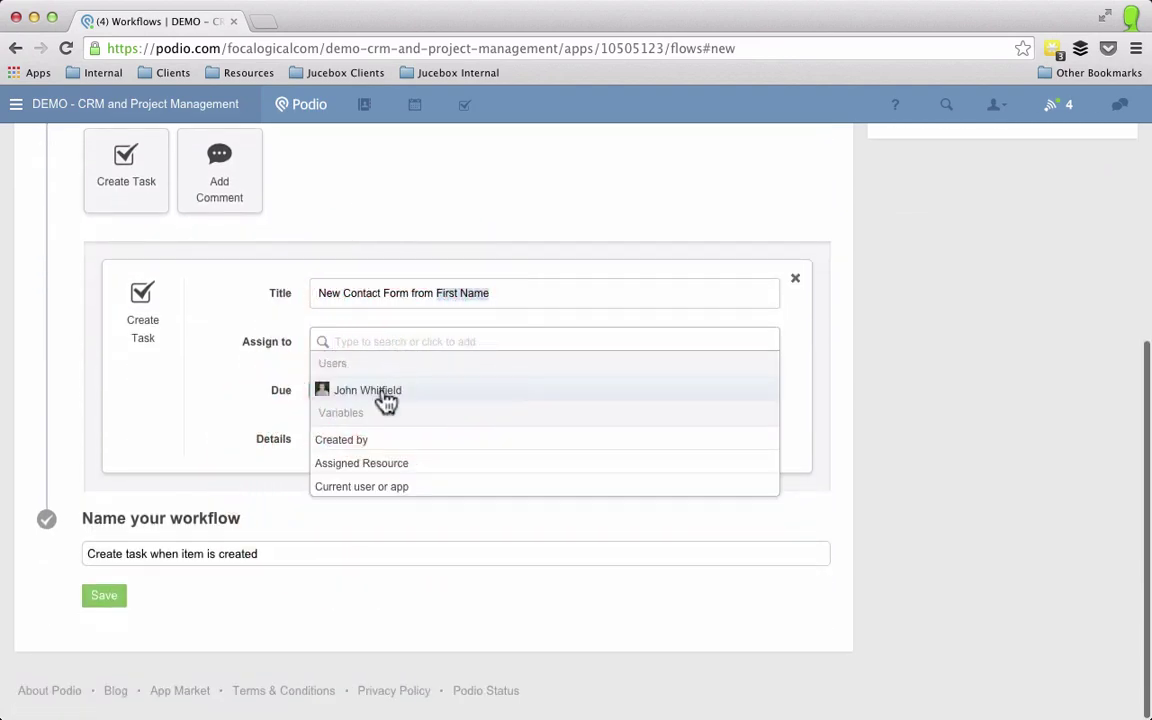
{"action": "left_click", "coordinate": [386, 398]}
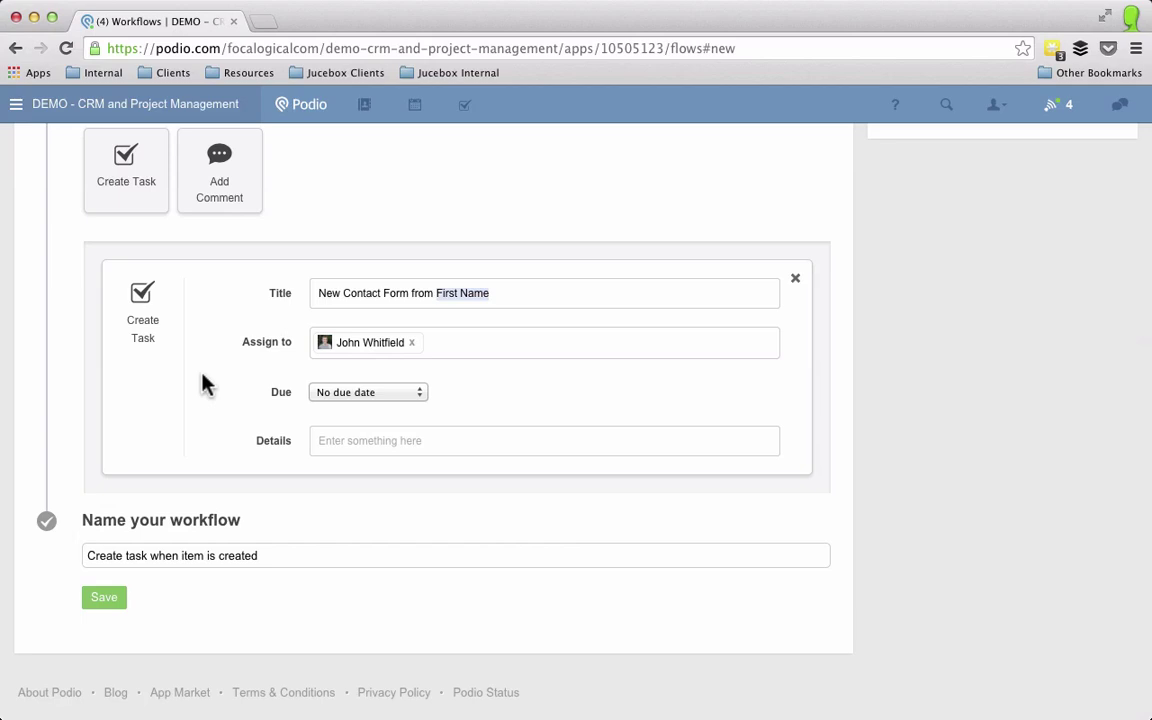
{"action": "left_click", "coordinate": [353, 399]}
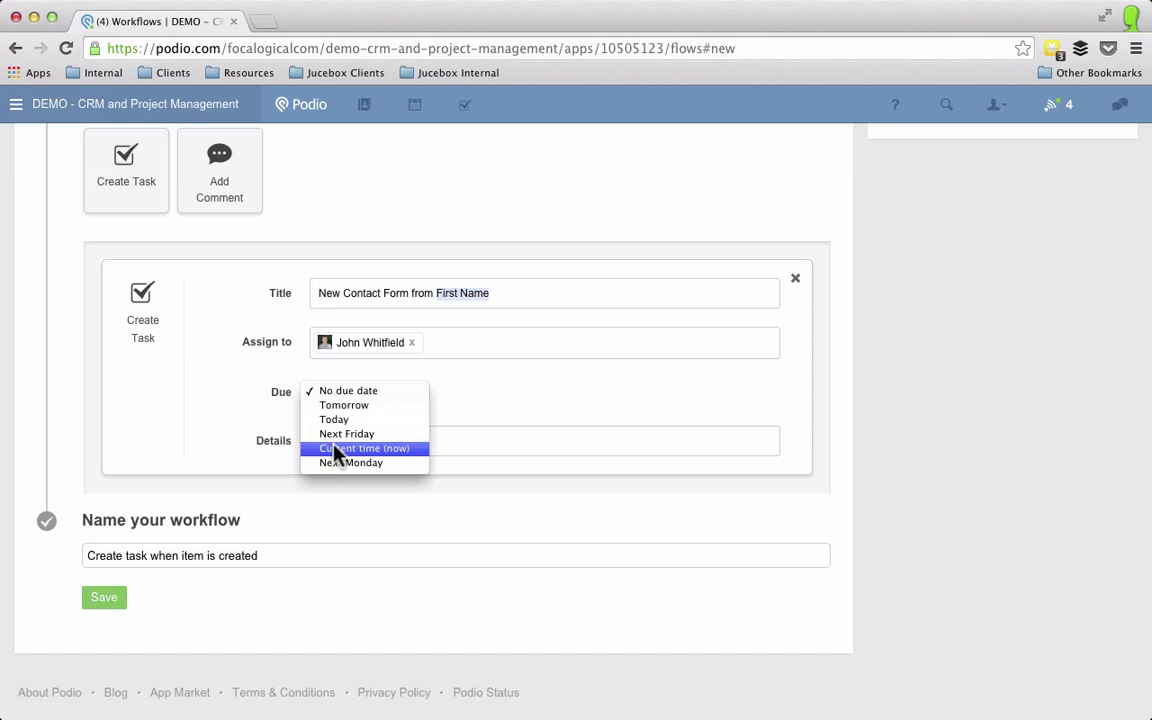
{"action": "left_click", "coordinate": [335, 450]}
{"action": "left_click", "coordinate": [343, 440]}
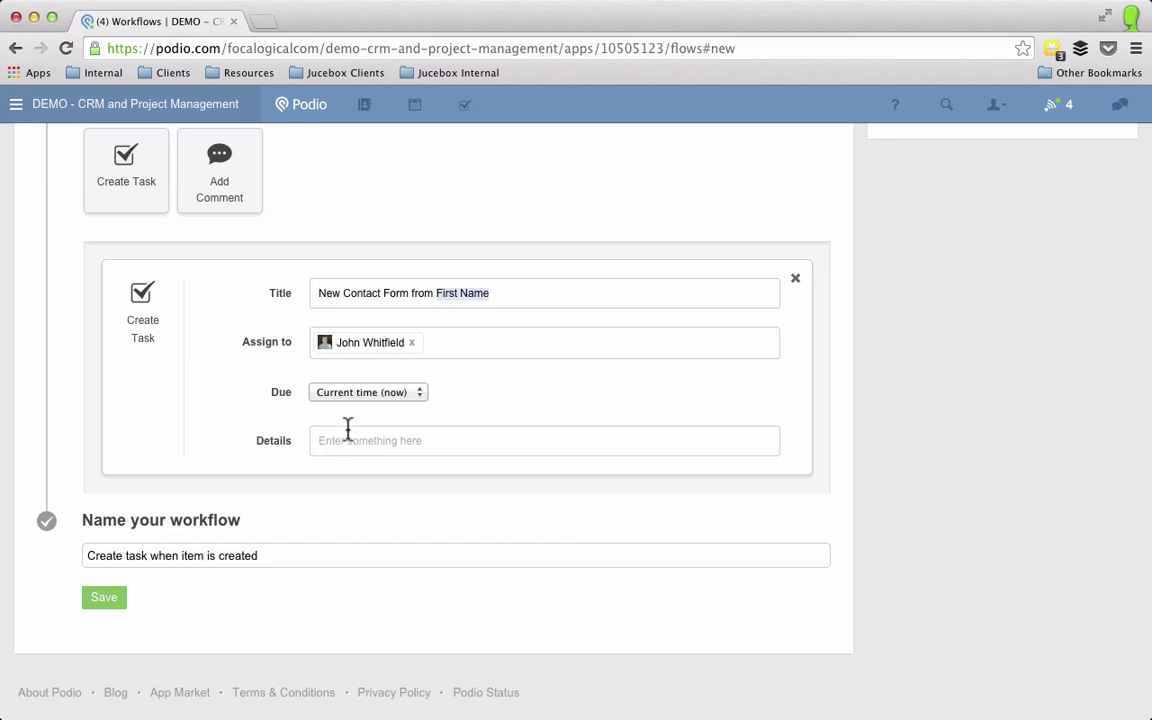
{"action": "type", "text": "They submitted a form here are the details"}
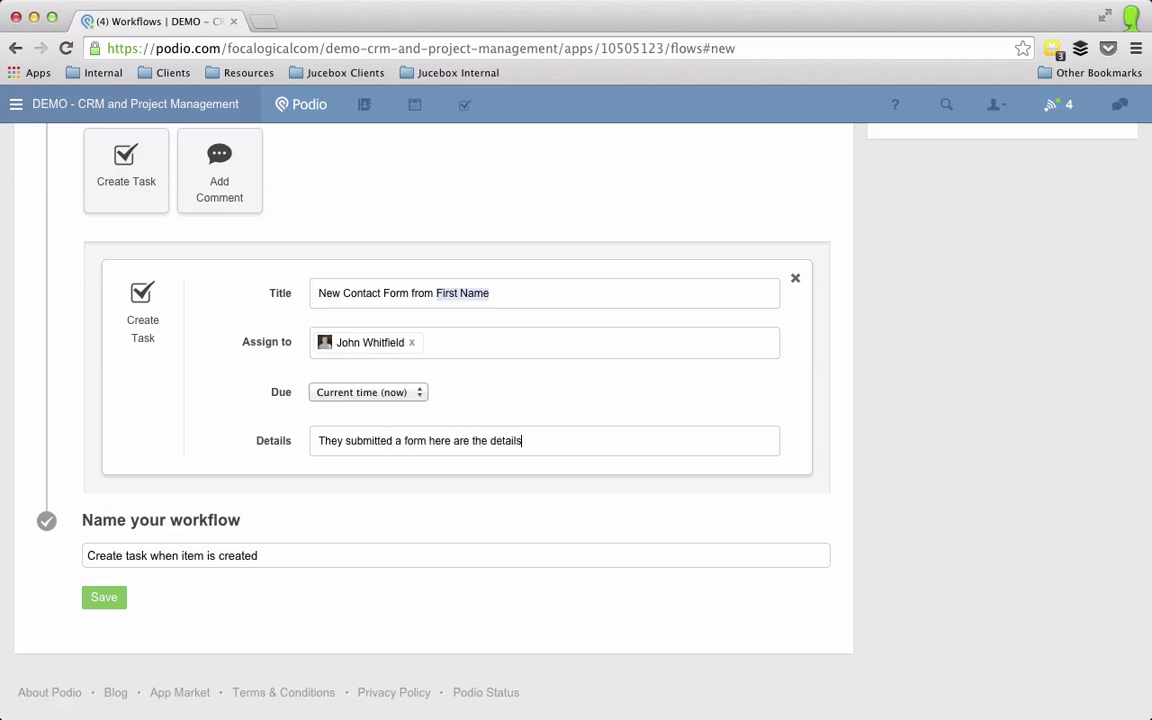
{"action": "type", "text": ":"}
{"action": "key", "text": "Return"}
{"action": "type", "text": "@"}
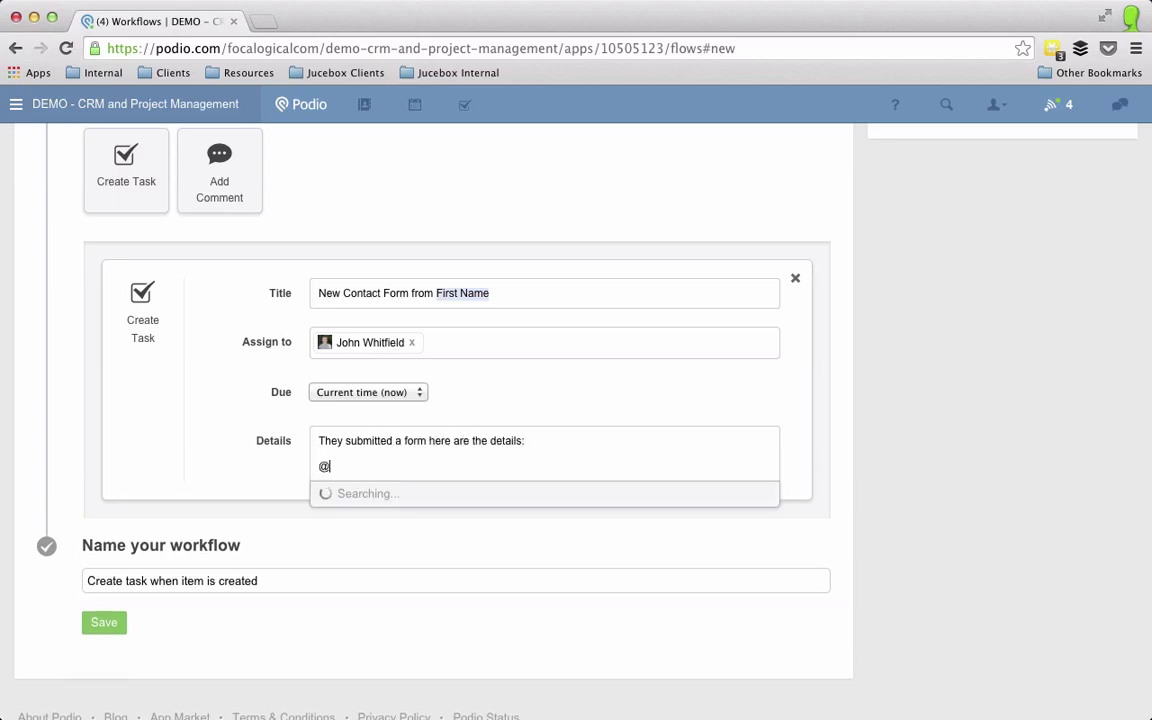
{"action": "scroll", "coordinate": [398, 695], "scroll_direction": "down", "scroll_amount": 3}
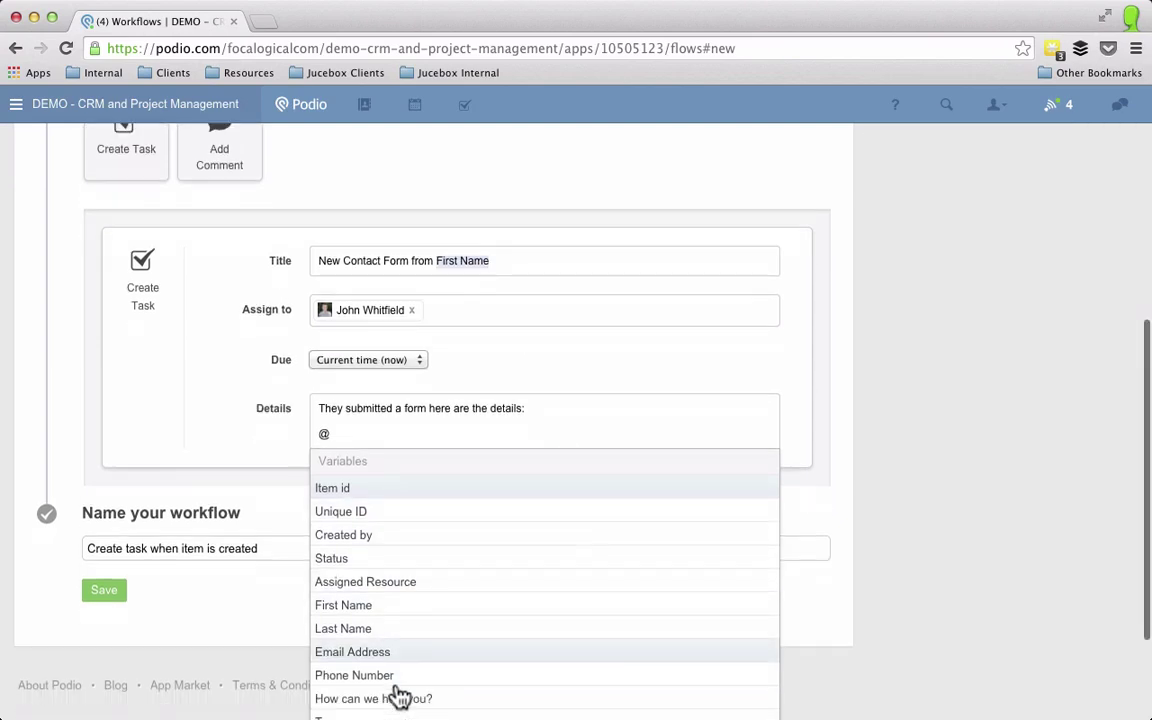
{"action": "left_click", "coordinate": [365, 645]}
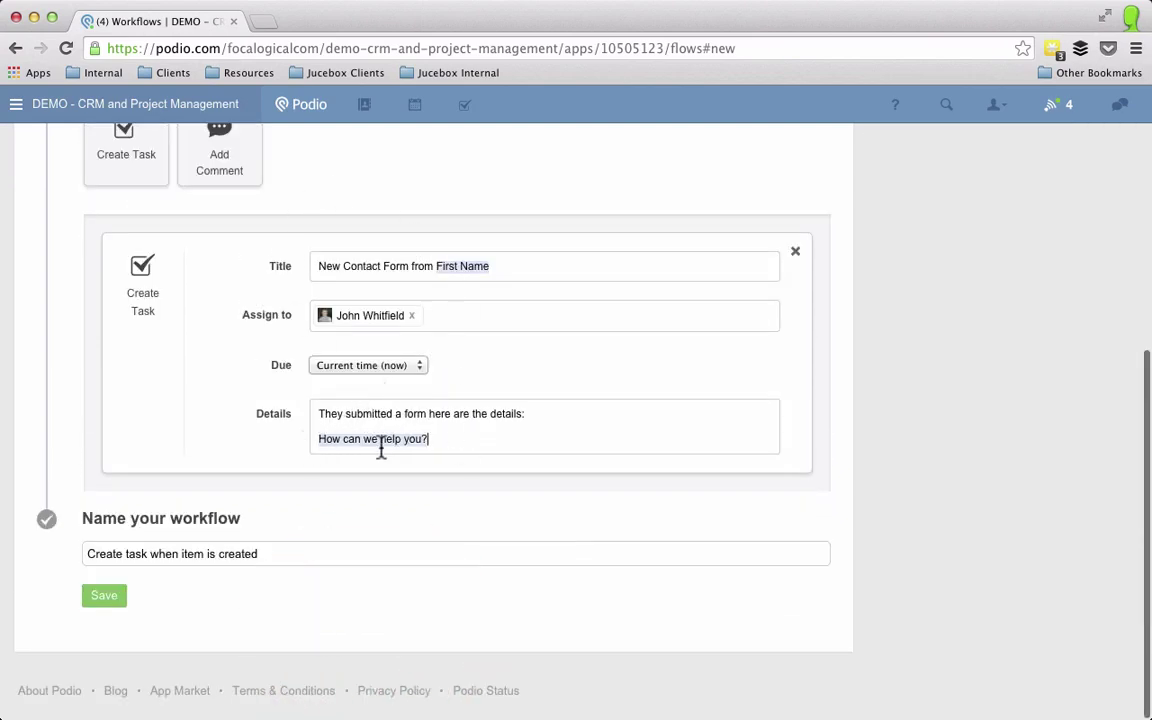
Step: Save the workflow and open the Contact Form's public webform page
{"action": "left_click", "coordinate": [110, 598]}
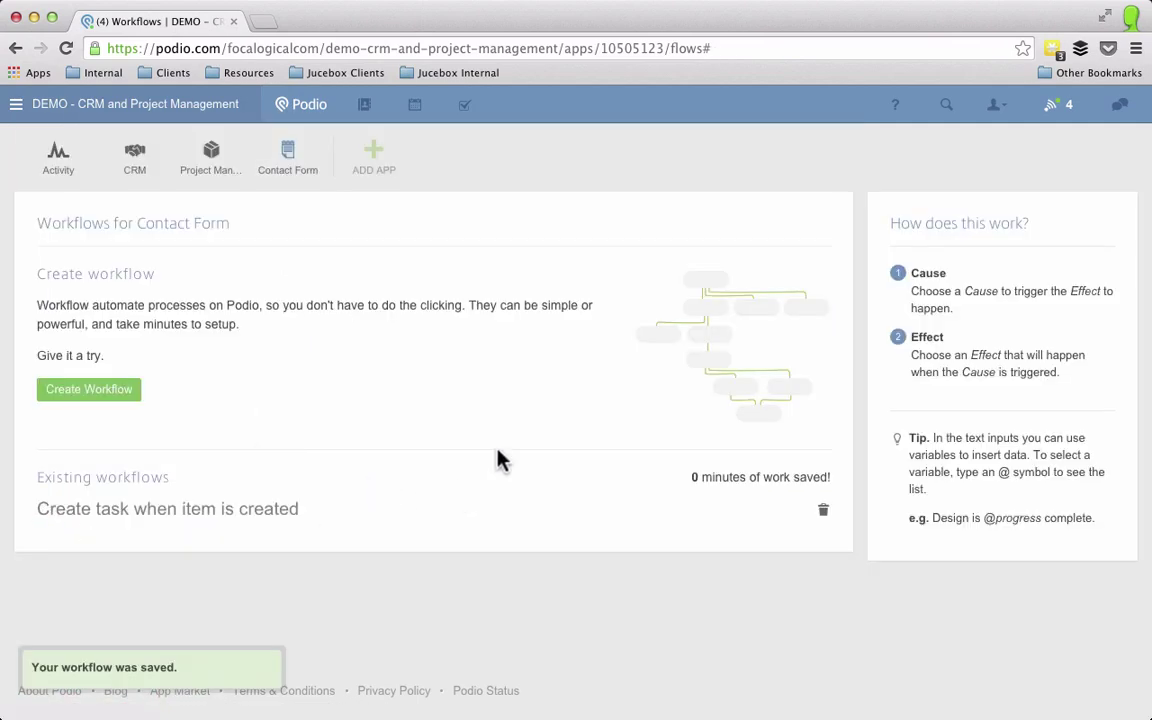
{"action": "left_click", "coordinate": [280, 165]}
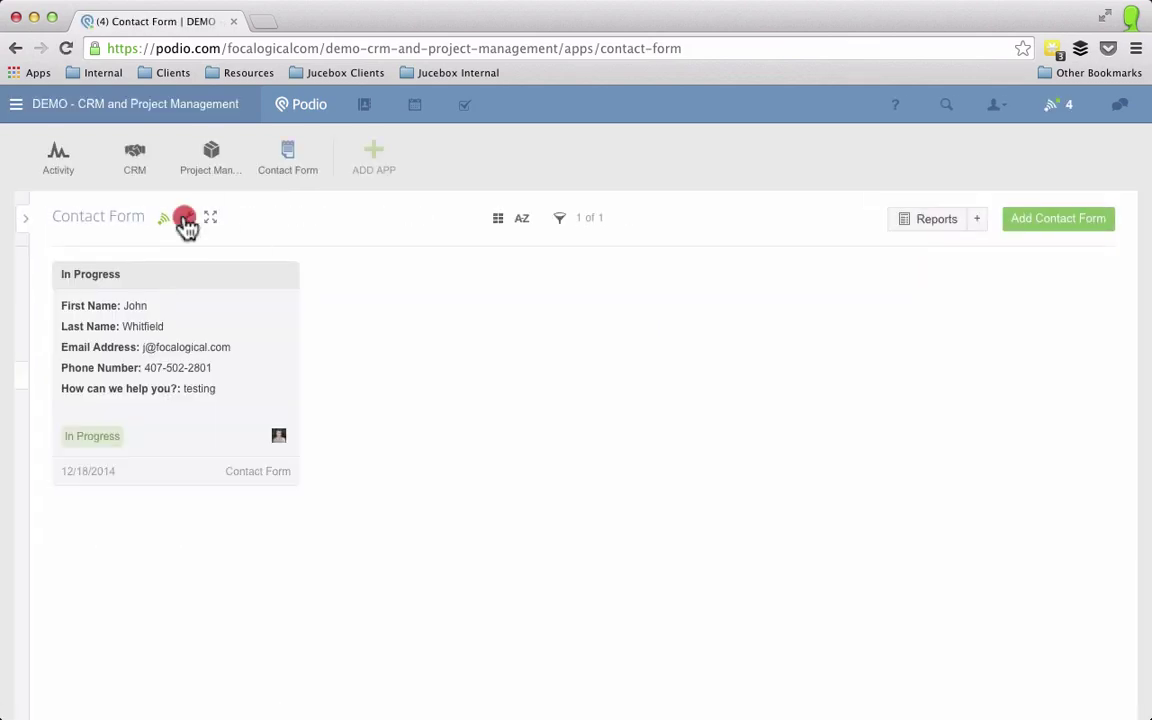
{"action": "left_click", "coordinate": [185, 220]}
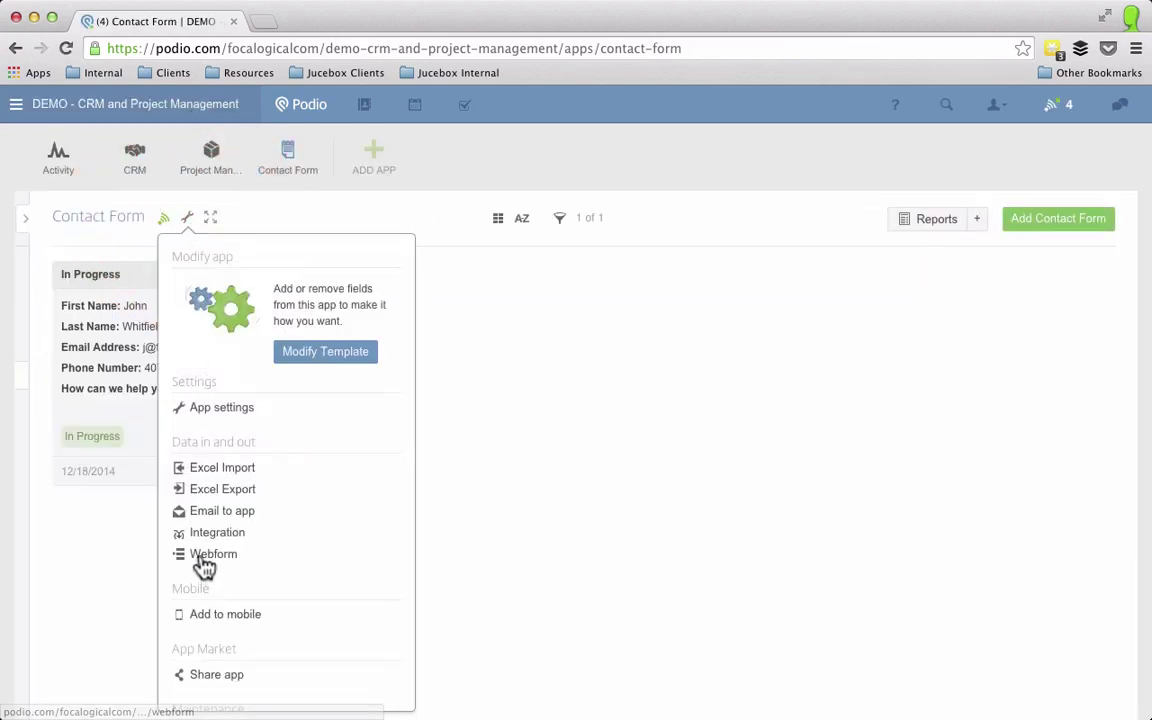
{"action": "left_click", "coordinate": [204, 558]}
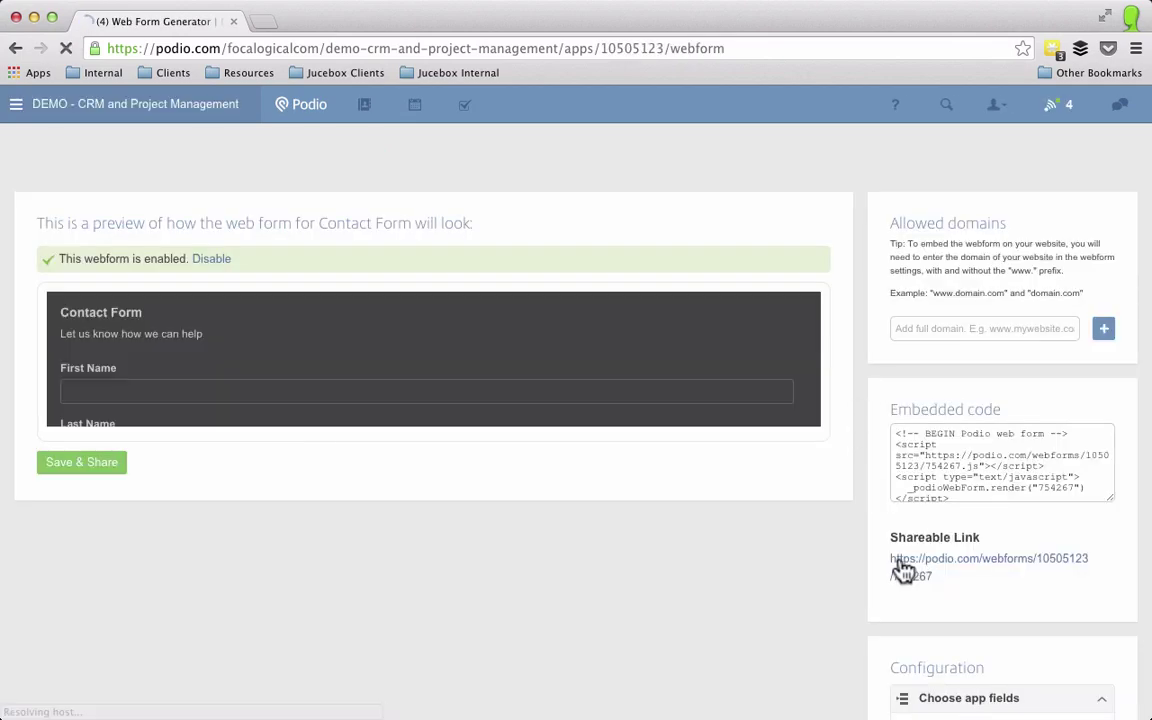
{"action": "left_click", "coordinate": [905, 563]}
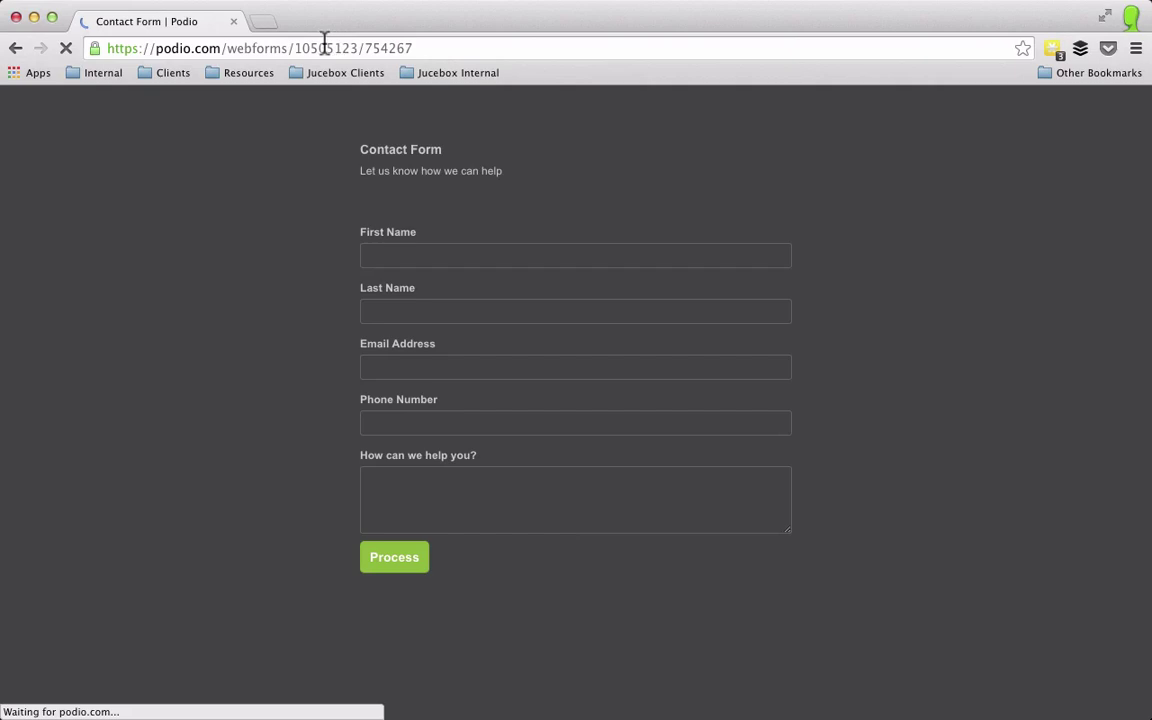
Step: Fill in a test contact's name, e-mail and phone, add message 'Testing number 2', and submit
{"action": "left_click", "coordinate": [425, 255]}
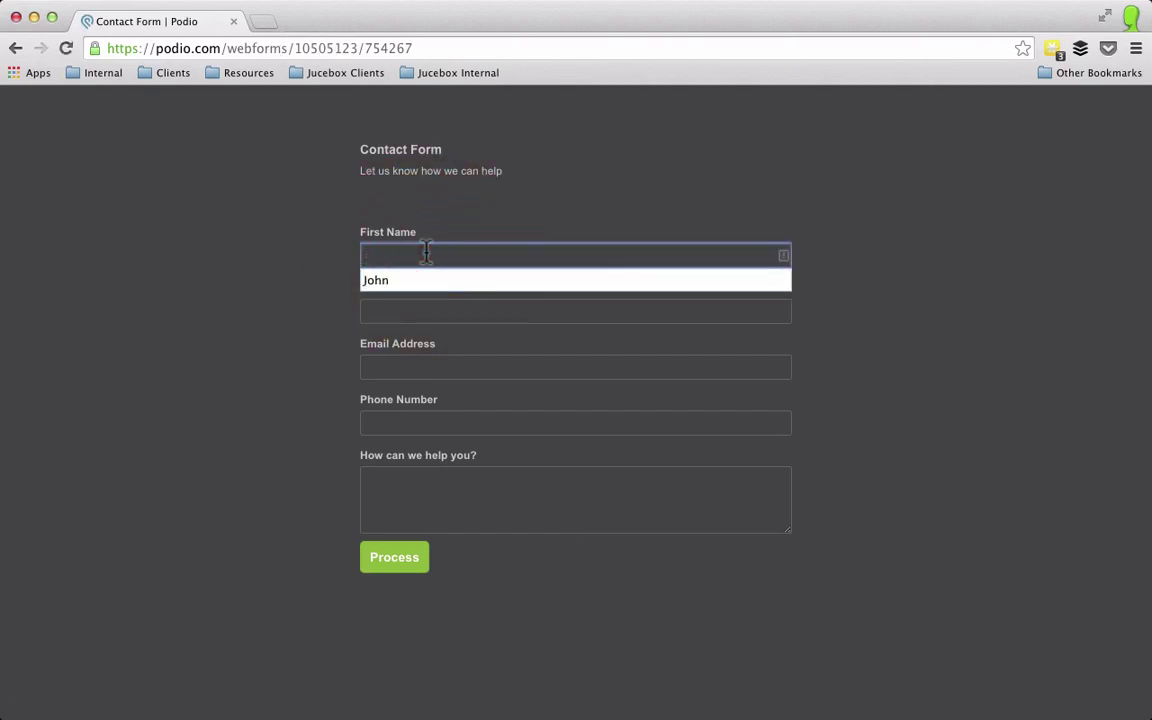
{"action": "key", "text": "Tab"}
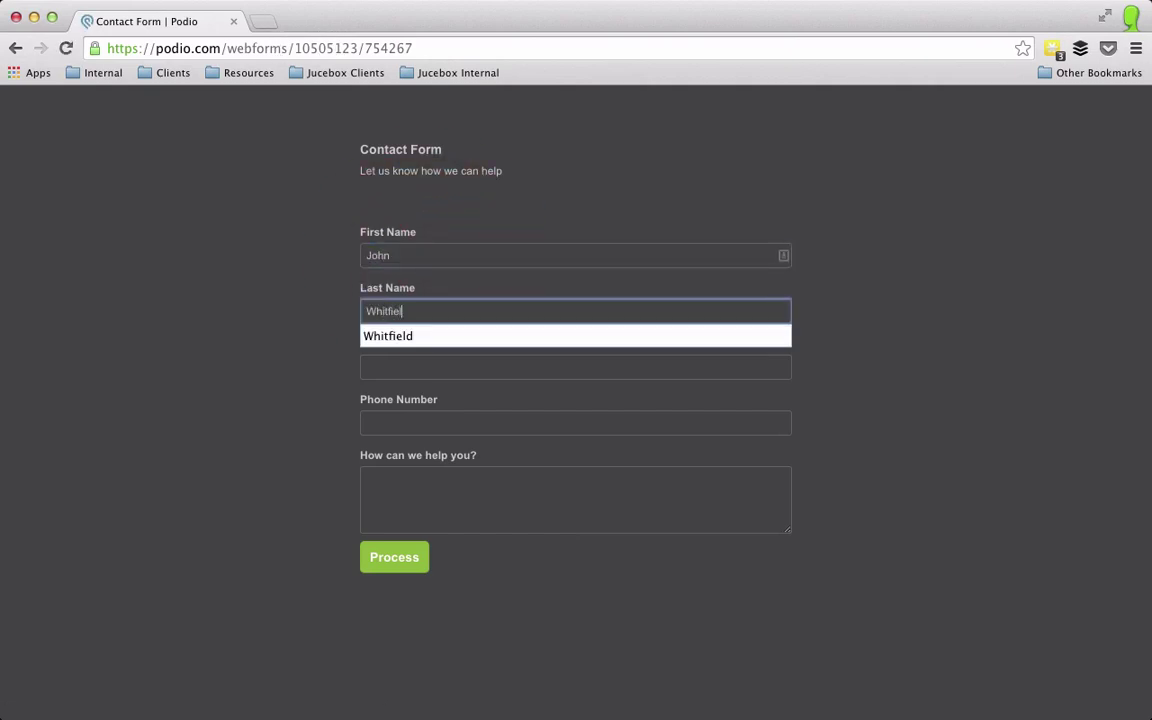
{"action": "key", "text": "Tab"}
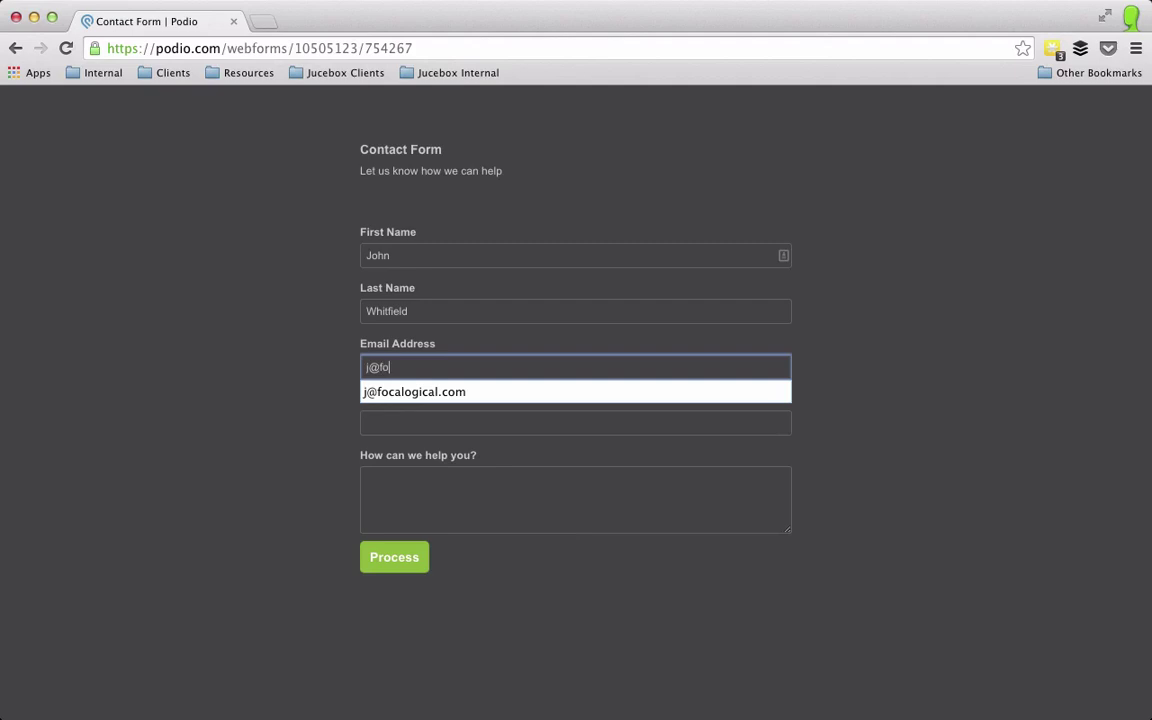
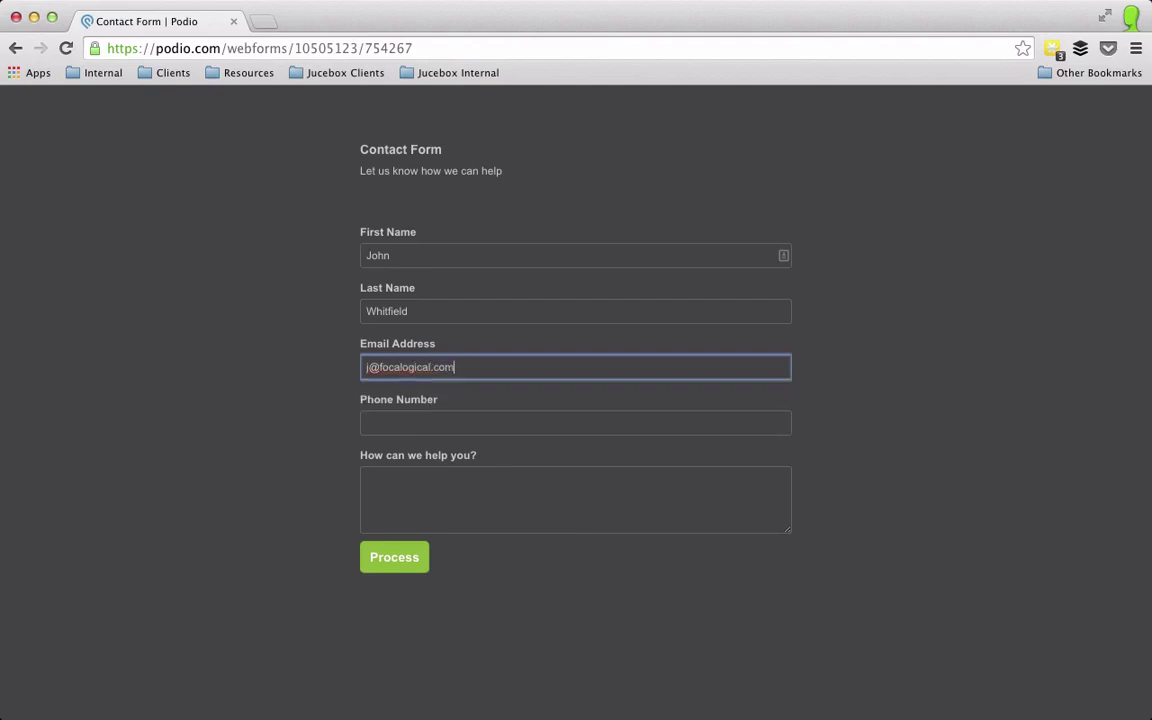
{"action": "key", "text": "Tab"}
{"action": "type", "text": "407"}
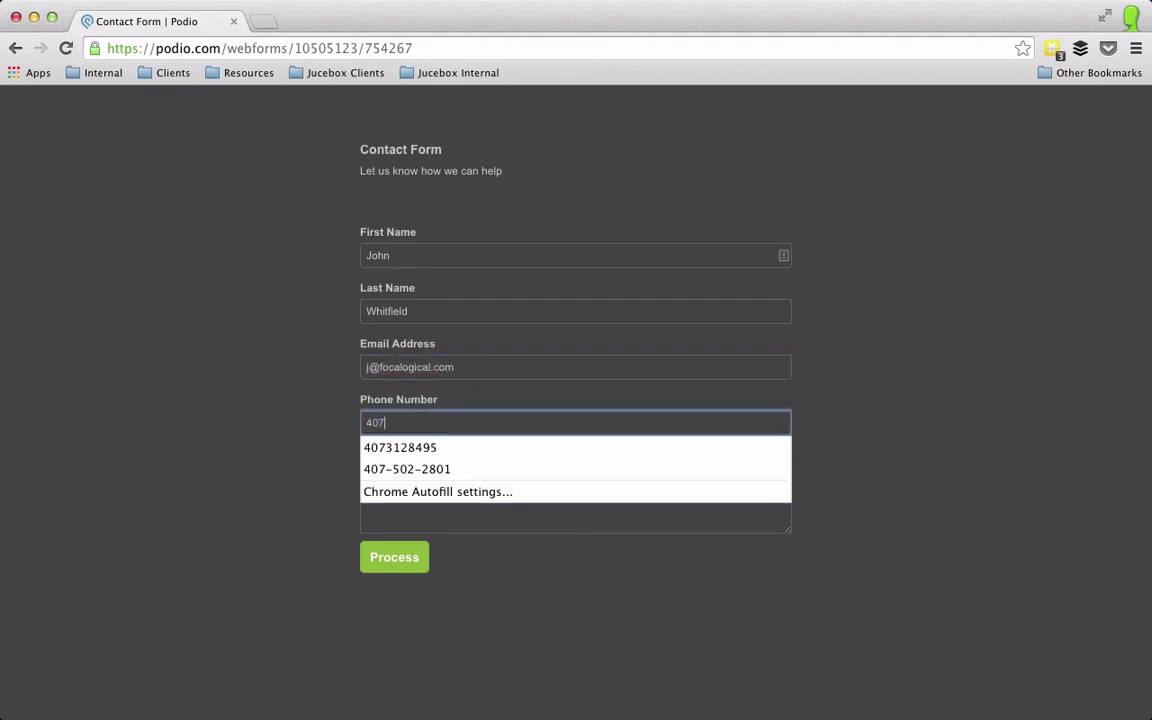
{"action": "type", "text": "-"}
{"action": "key", "text": "Down"}
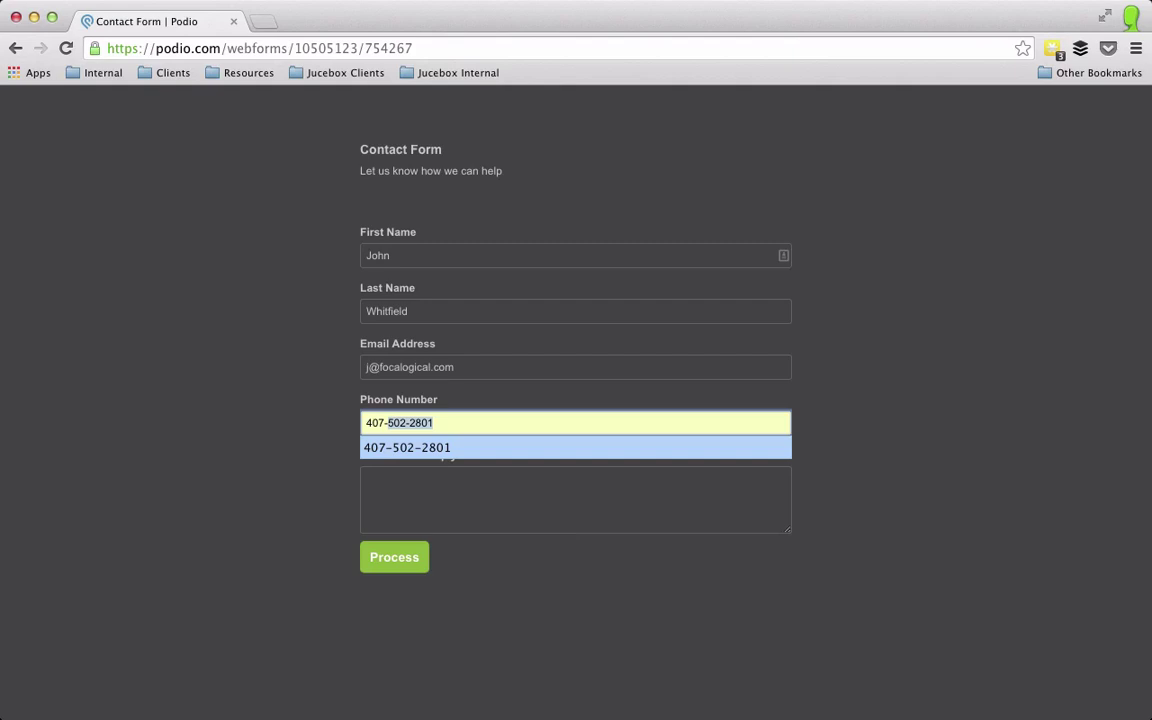
{"action": "key", "text": "Tab"}
{"action": "type", "text": "Tes"}
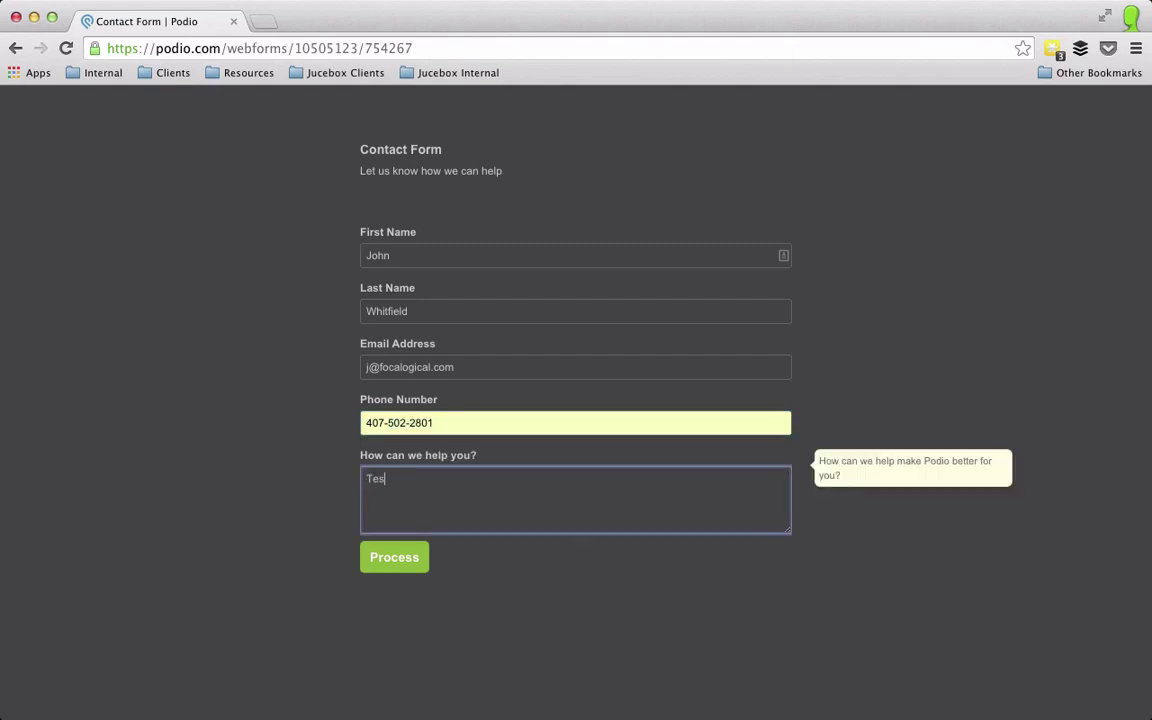
{"action": "type", "text": "ting number 2"}
{"action": "left_click", "coordinate": [391, 561]}
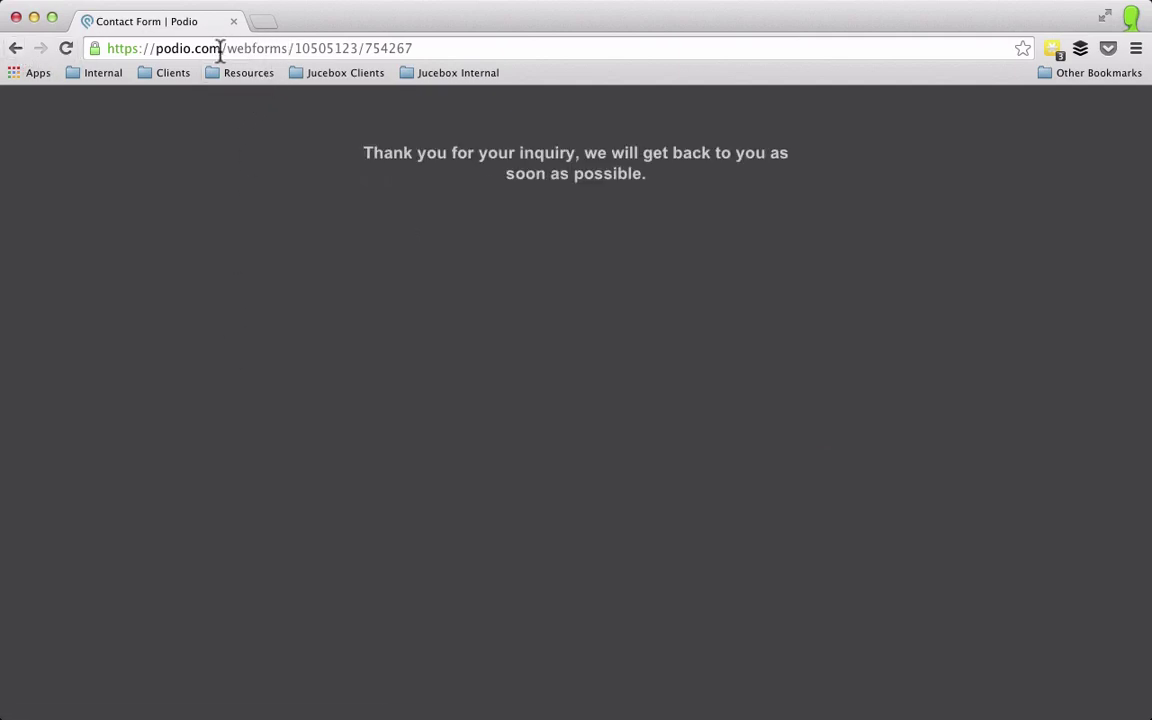
Step: Load the Podio home page and open Contact Form in the DEMO - CRM and Project Management workspace
{"action": "left_click_drag", "start_coordinate": [221, 48], "coordinate": [505, 48]}
{"action": "key", "text": "BackSpace"}
{"action": "key", "text": "Return"}
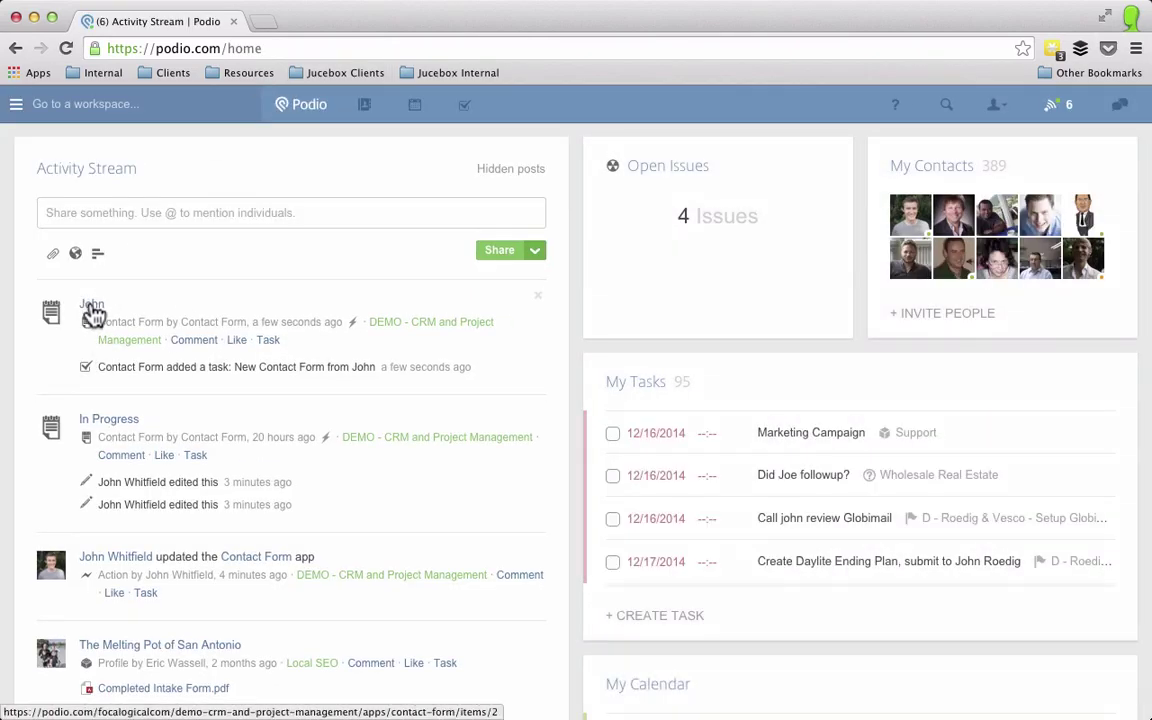
{"action": "left_click", "coordinate": [50, 104]}
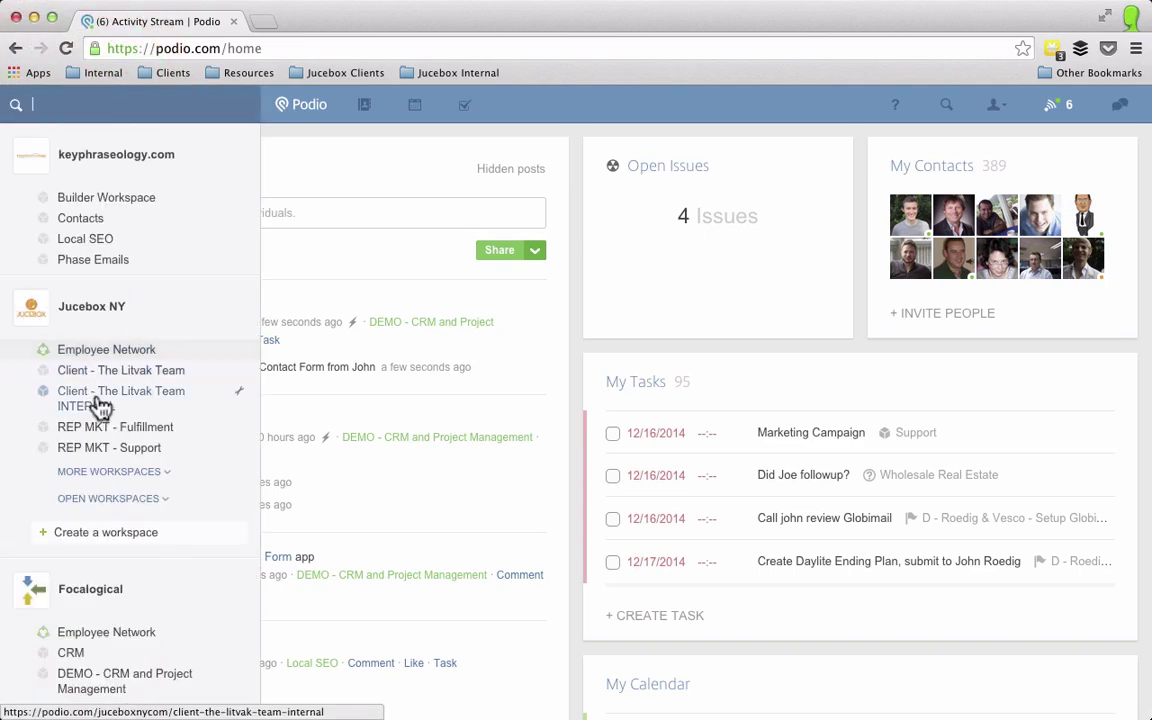
{"action": "scroll", "coordinate": [105, 515], "scroll_direction": "down", "scroll_amount": 1}
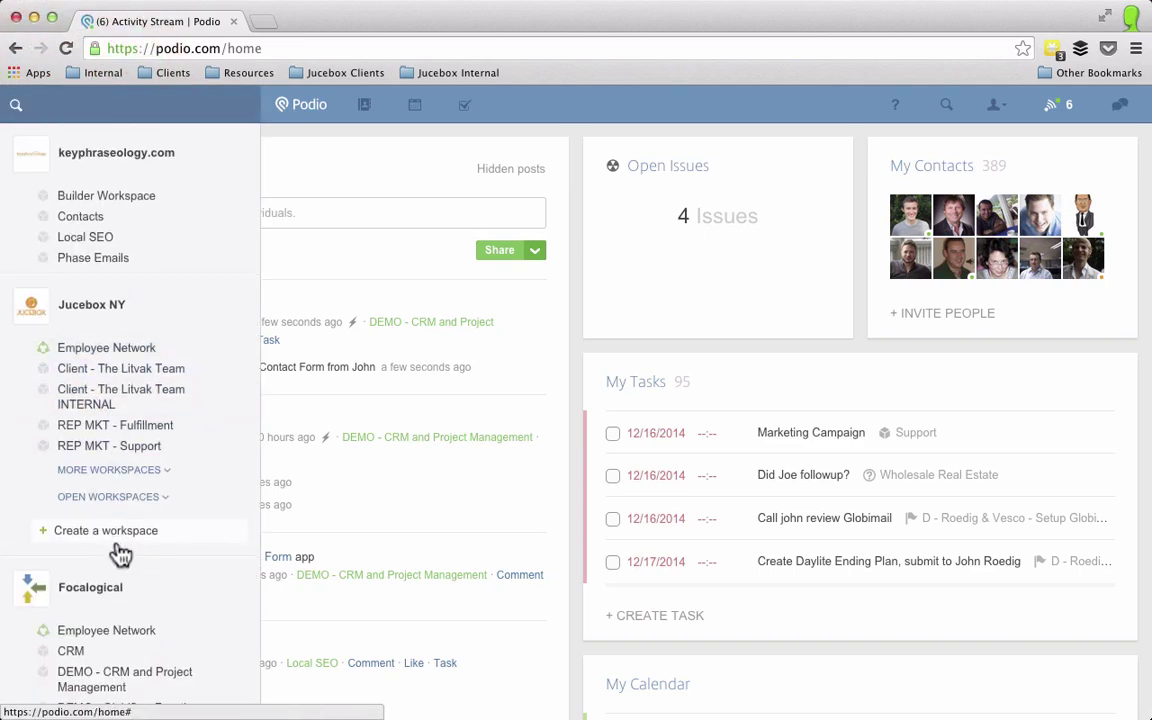
{"action": "left_click", "coordinate": [123, 672]}
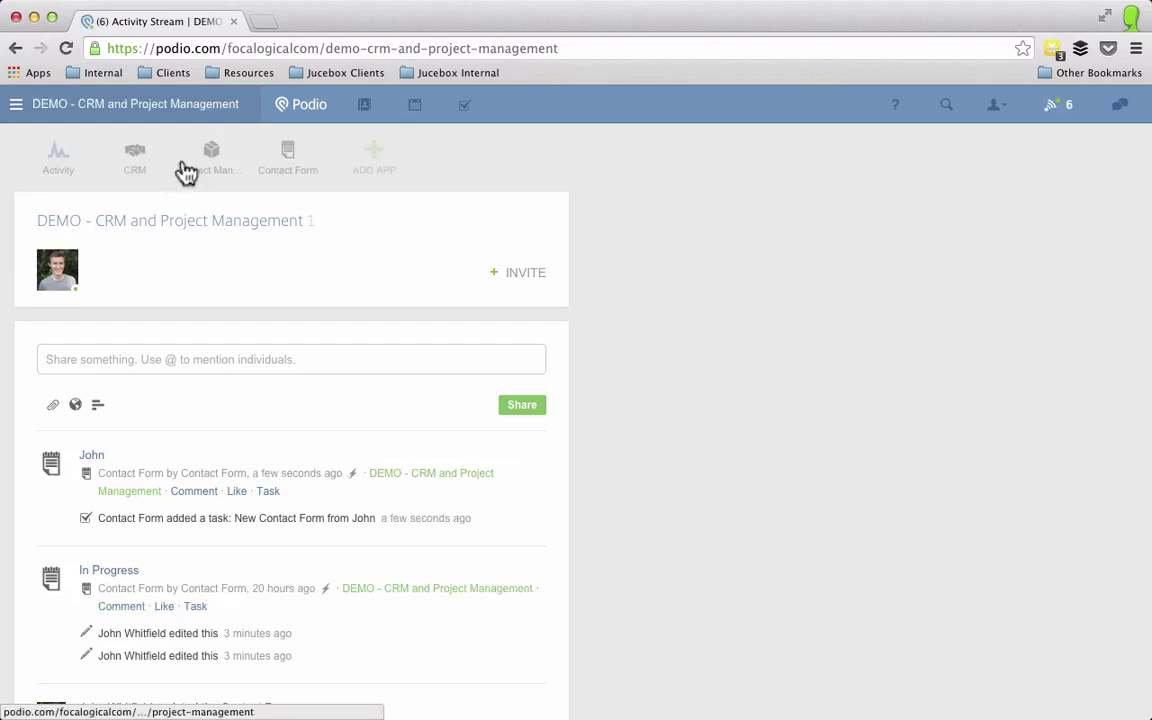
{"action": "left_click", "coordinate": [292, 163]}
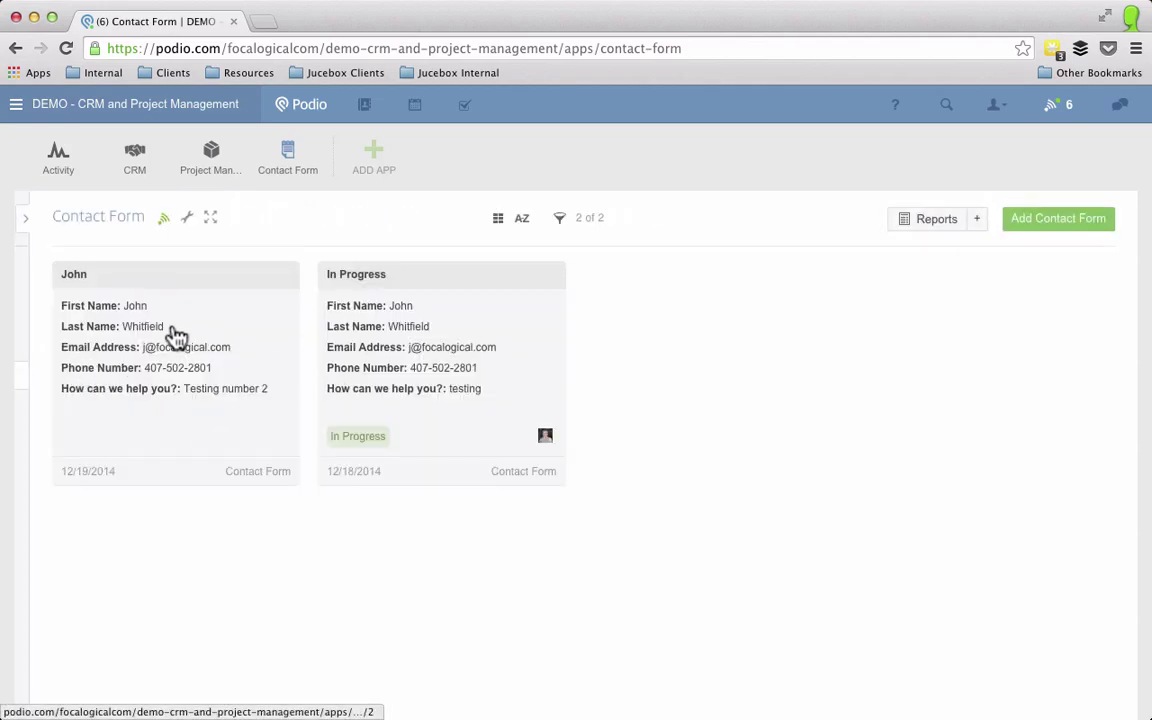
Step: Open the newest submission's workflow task, mark it complete, and return to the referenced item
{"action": "left_click", "coordinate": [145, 305]}
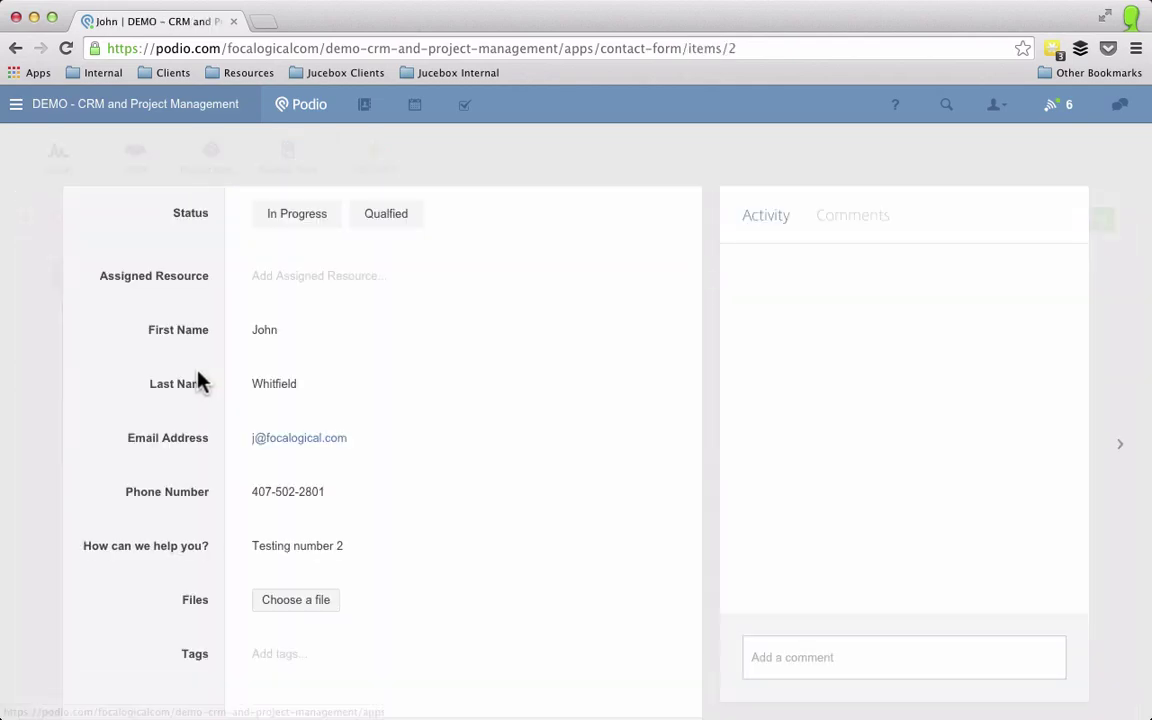
{"action": "scroll", "coordinate": [420, 495], "scroll_direction": "down", "scroll_amount": 3}
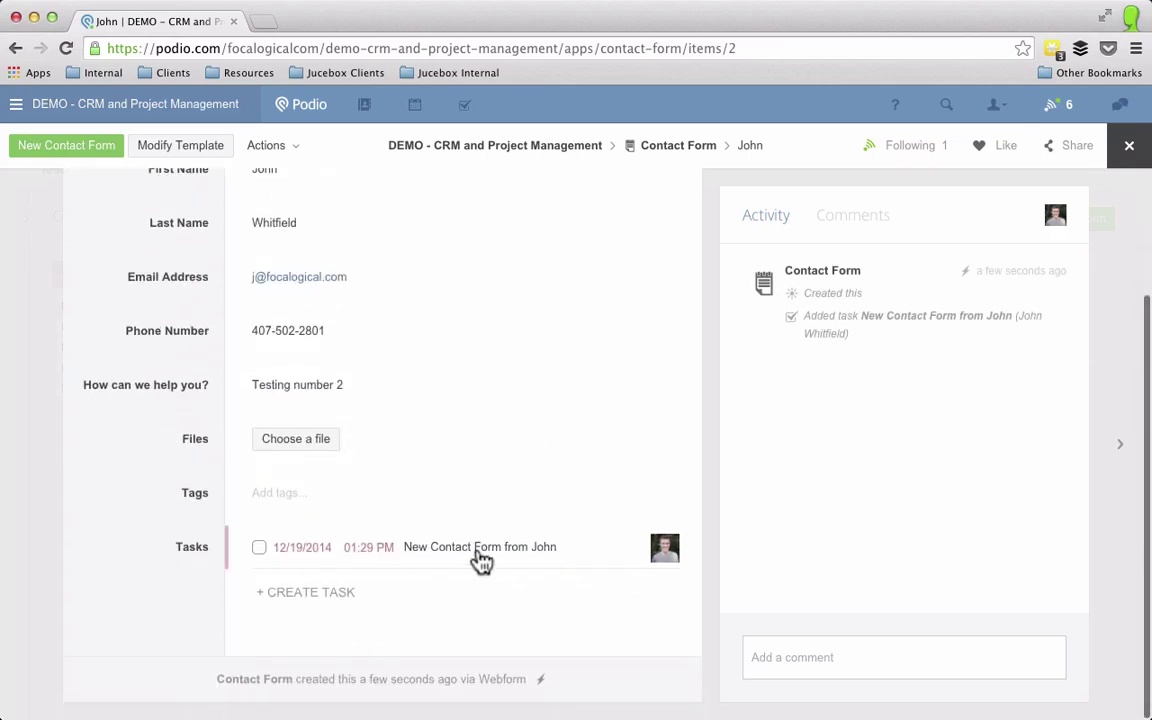
{"action": "left_click", "coordinate": [478, 550]}
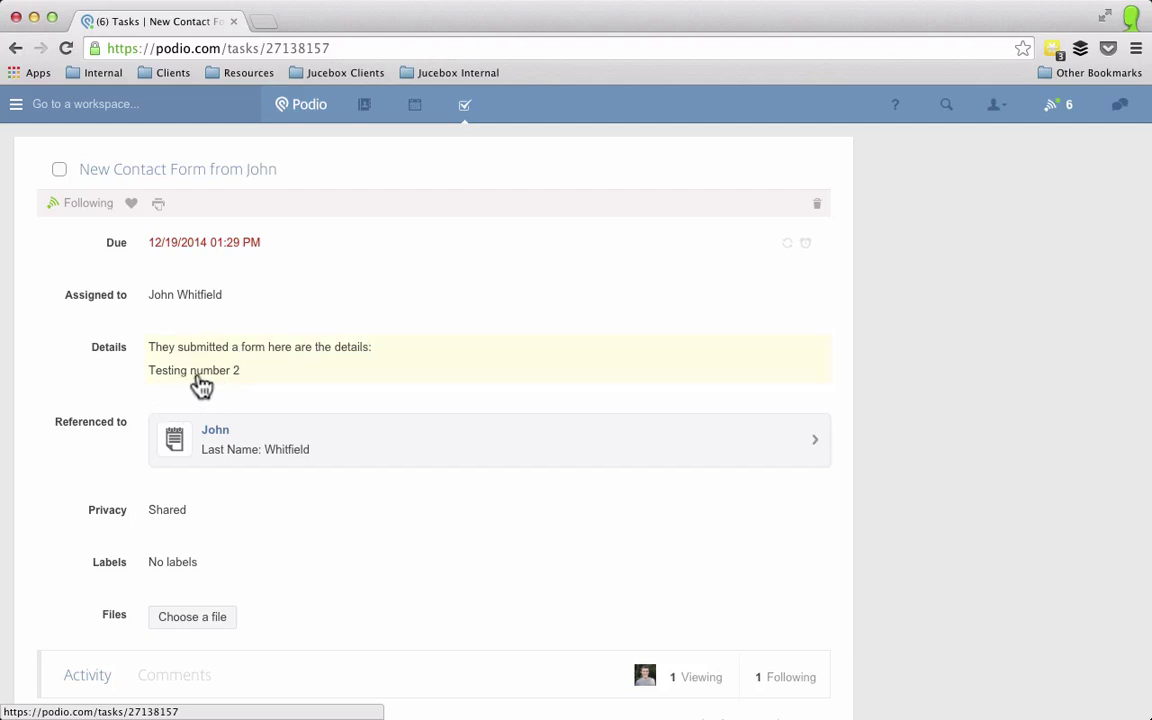
{"action": "left_click", "coordinate": [59, 170]}
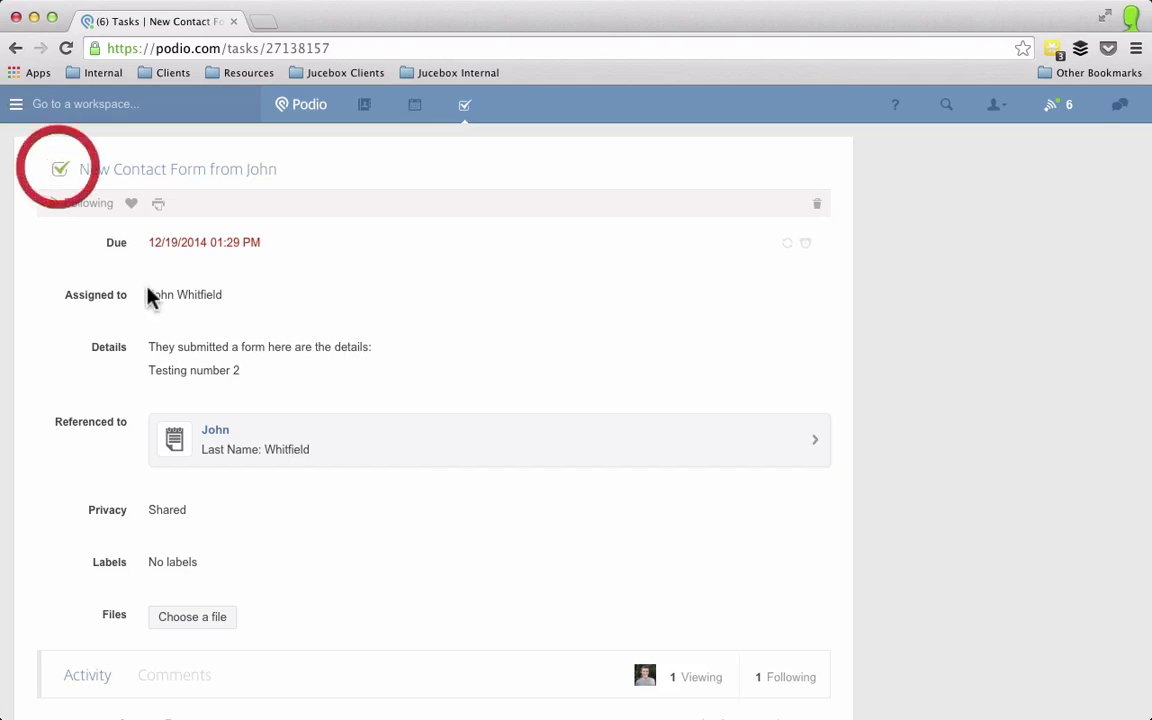
{"action": "left_click", "coordinate": [279, 452]}
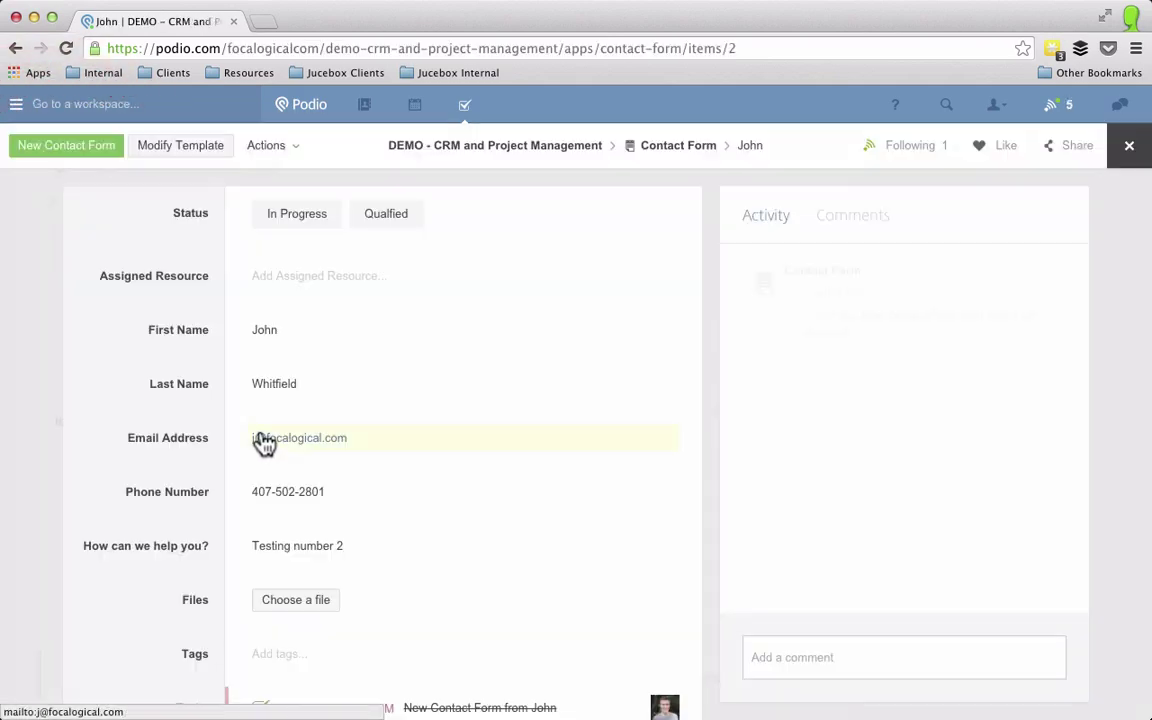
Step: Set the submission's Status to In Progress and assign a team member as Assigned Resource
{"action": "left_click", "coordinate": [293, 214]}
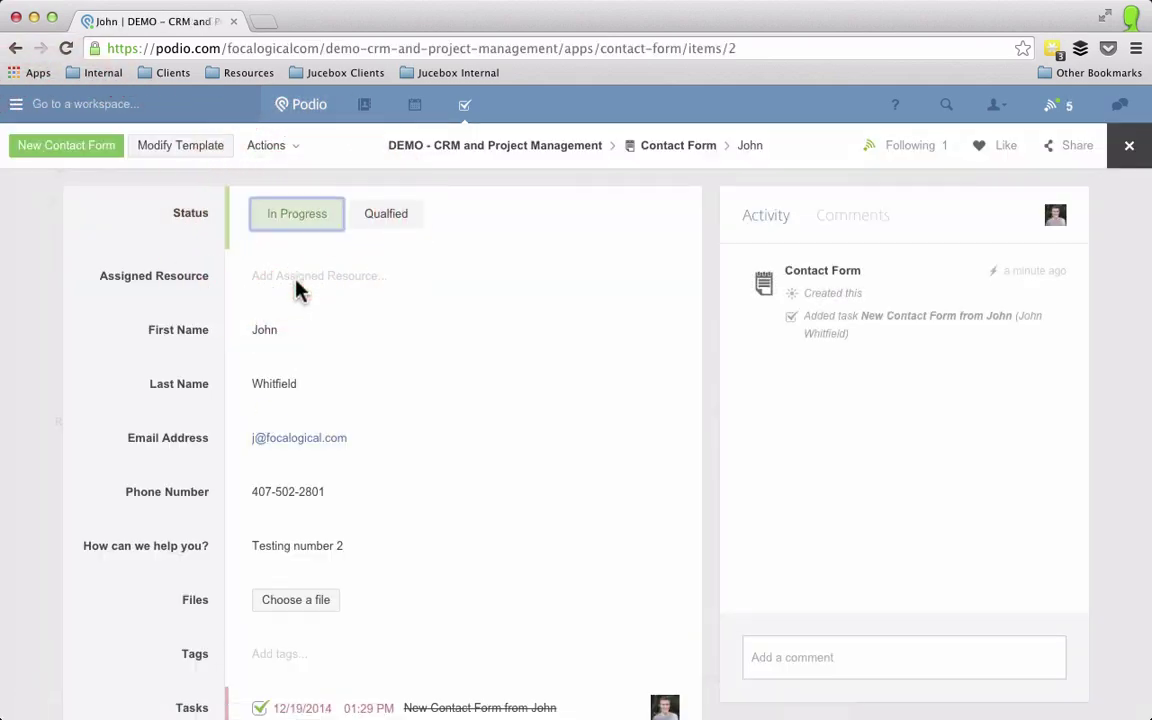
{"action": "left_click", "coordinate": [297, 282]}
{"action": "left_click", "coordinate": [303, 330]}
{"action": "left_click", "coordinate": [140, 265]}
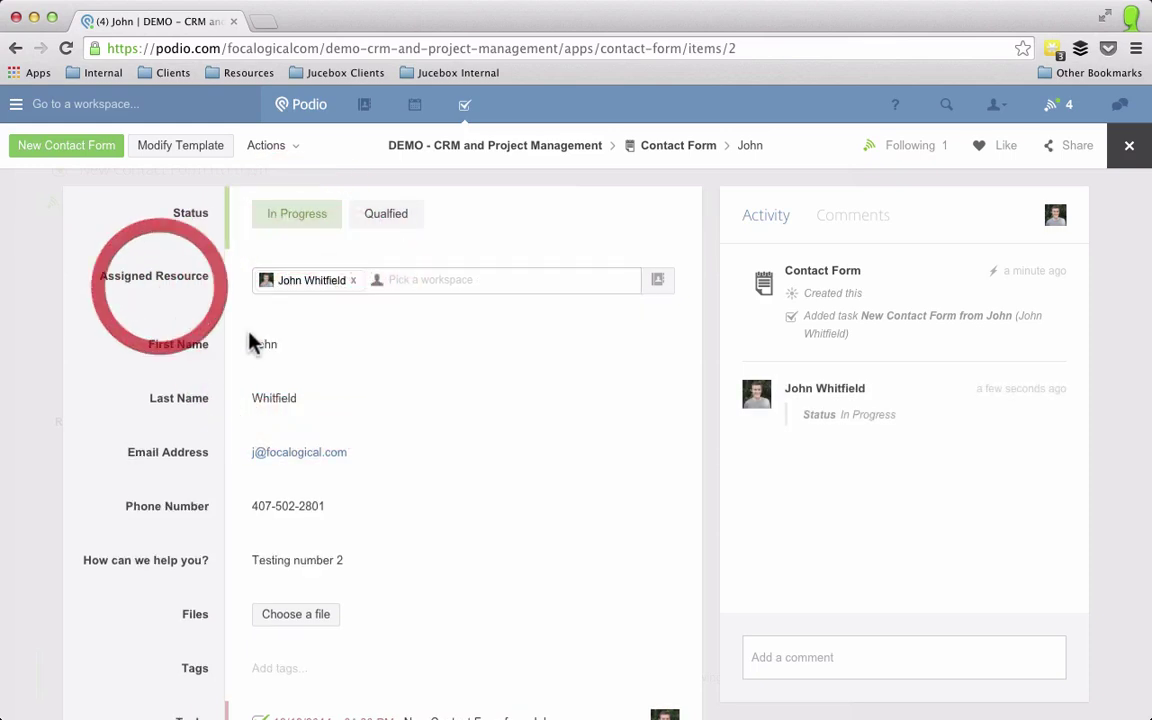
Step: Post the comment 'This is a valid concern, please take care of it.' on the item
{"action": "left_click", "coordinate": [846, 653]}
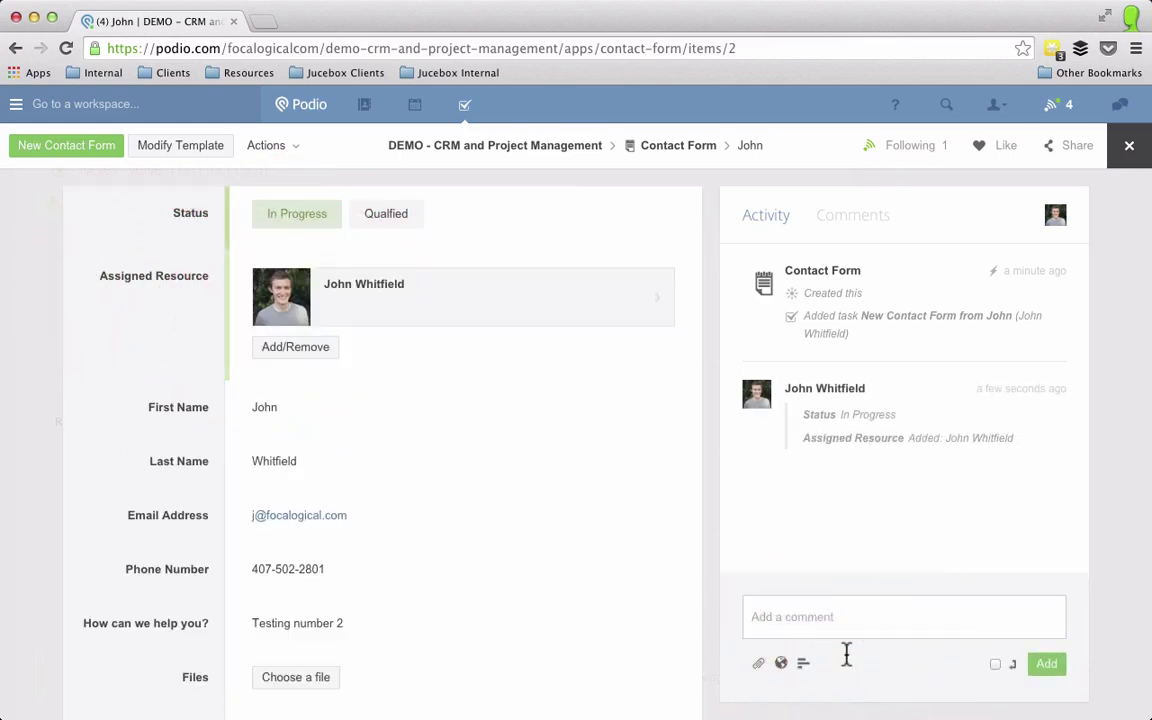
{"action": "type", "text": "This is a"}
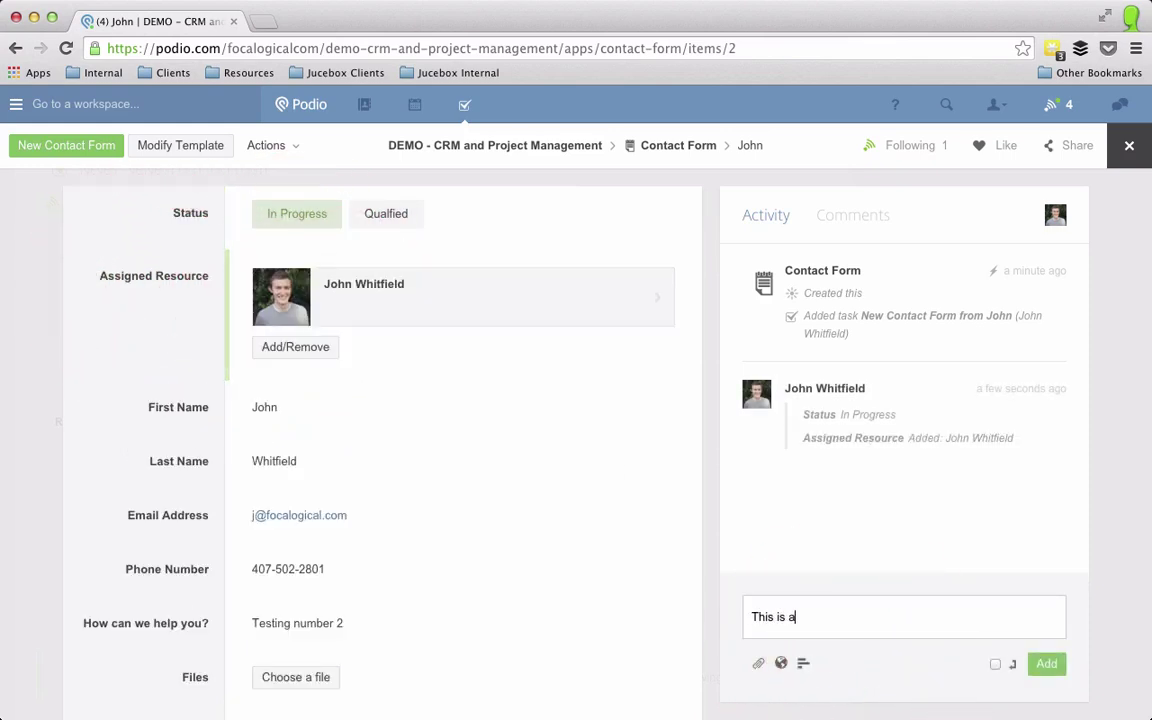
{"action": "type", "text": " valid concern"}
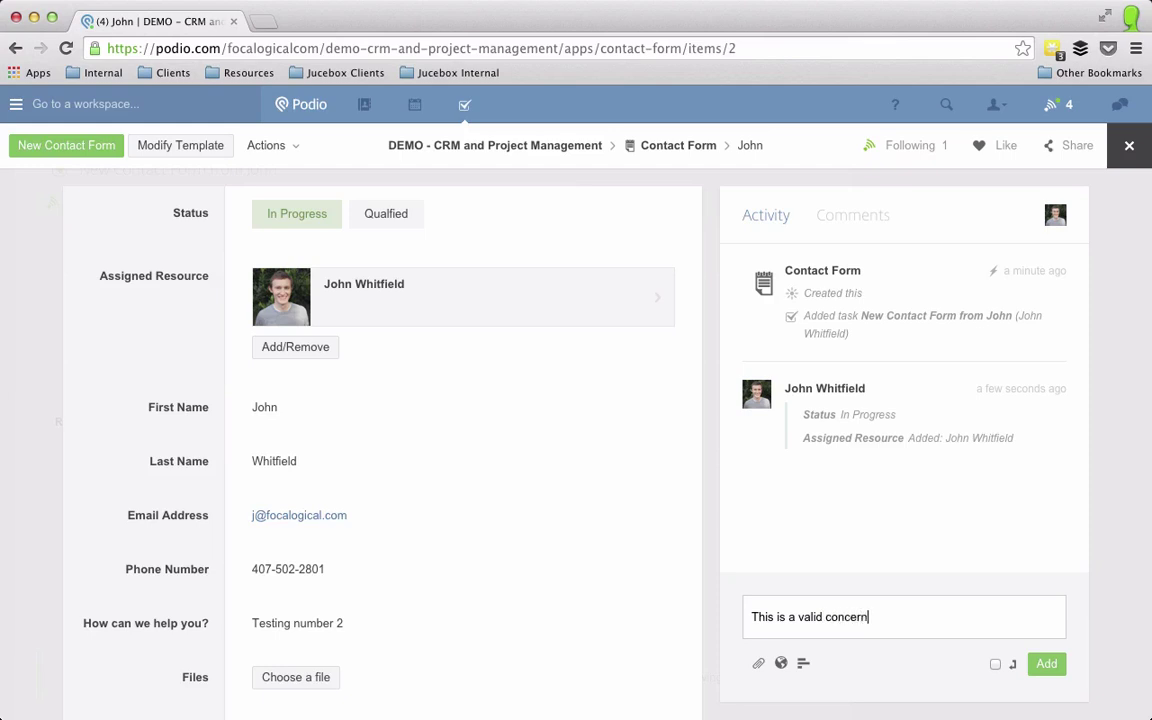
{"action": "type", "text": ", @john"}
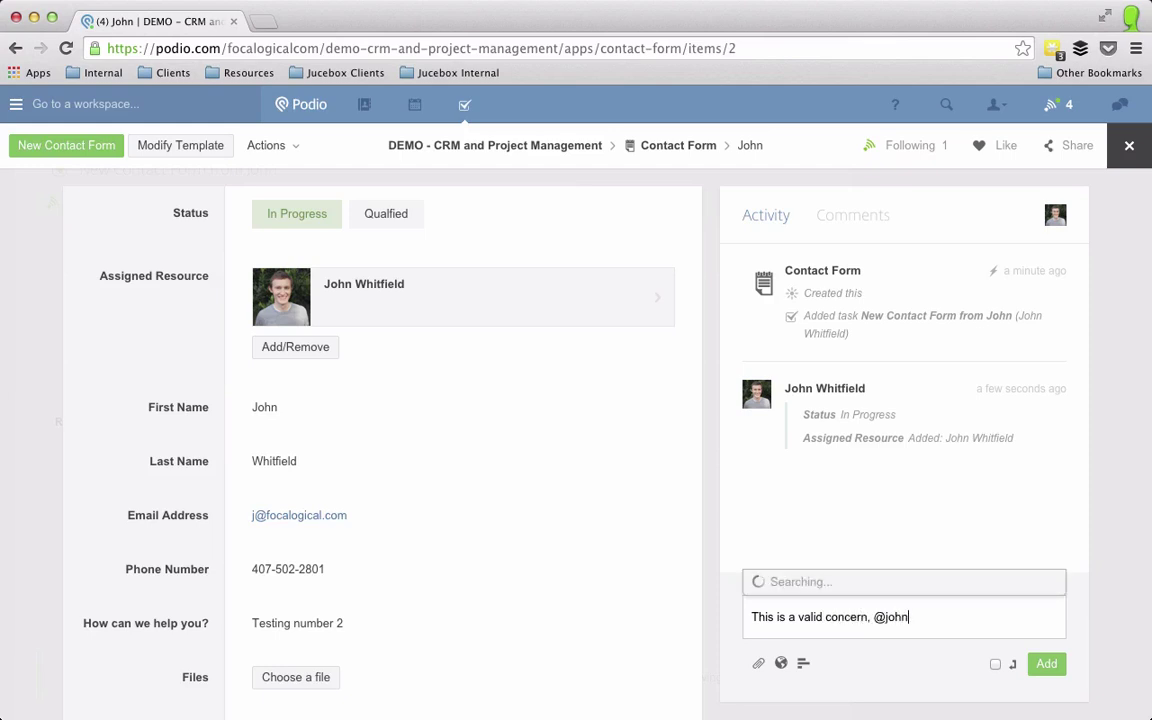
{"action": "type", "text": " wh"}
{"action": "key", "text": "BackSpace"}
{"action": "key", "text": "BackSpace"}
{"action": "key", "text": "BackSpace"}
{"action": "key", "text": "BackSpace"}
{"action": "key", "text": "BackSpace"}
{"action": "key", "text": "BackSpace"}
{"action": "key", "text": "BackSpace"}
{"action": "key", "text": "BackSpace"}
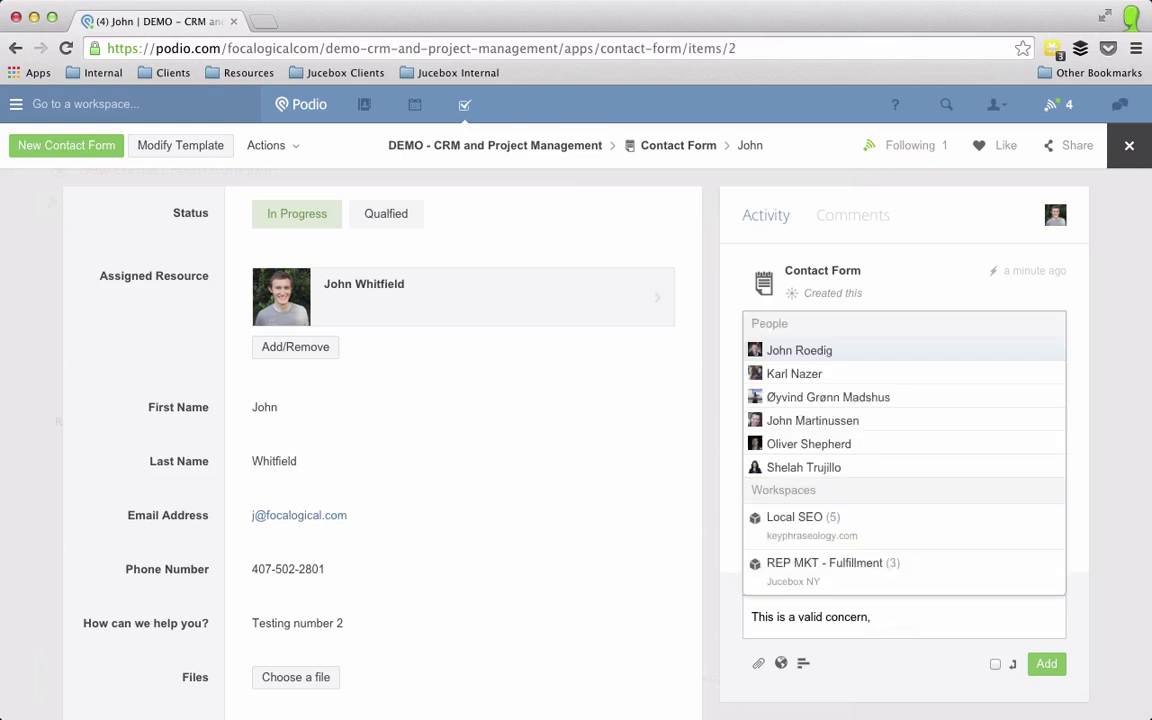
{"action": "type", "text": "please take ca"}
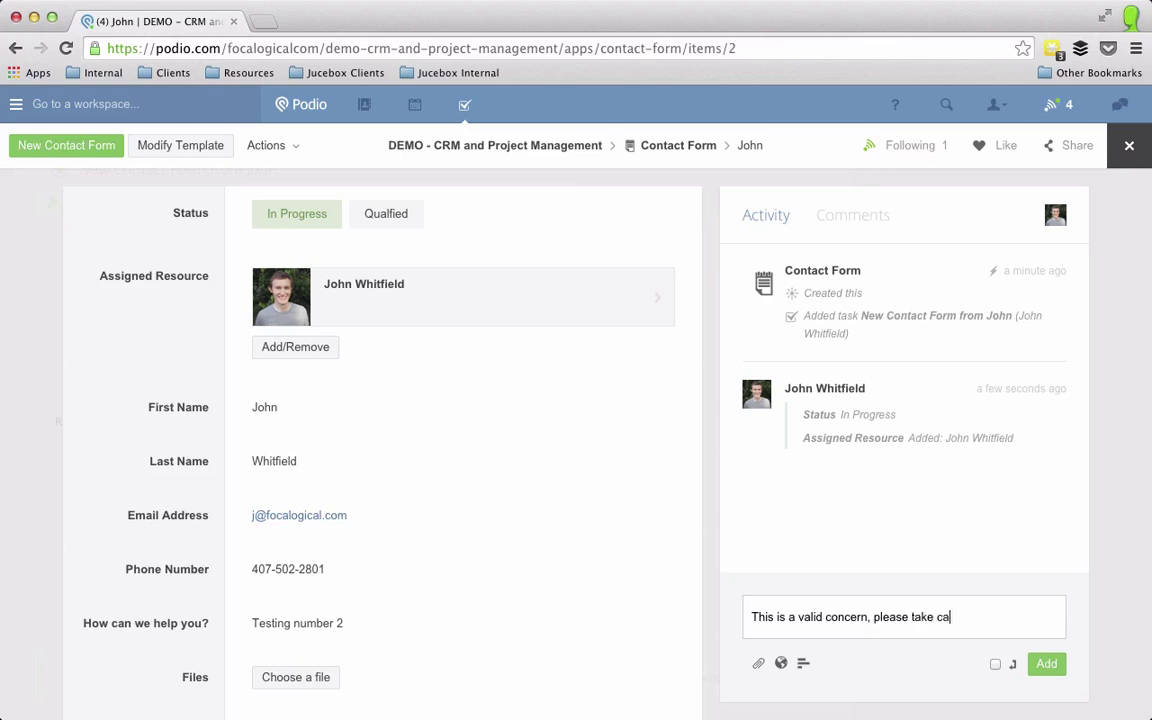
{"action": "type", "text": "re of it."}
{"action": "left_click", "coordinate": [1060, 666]}
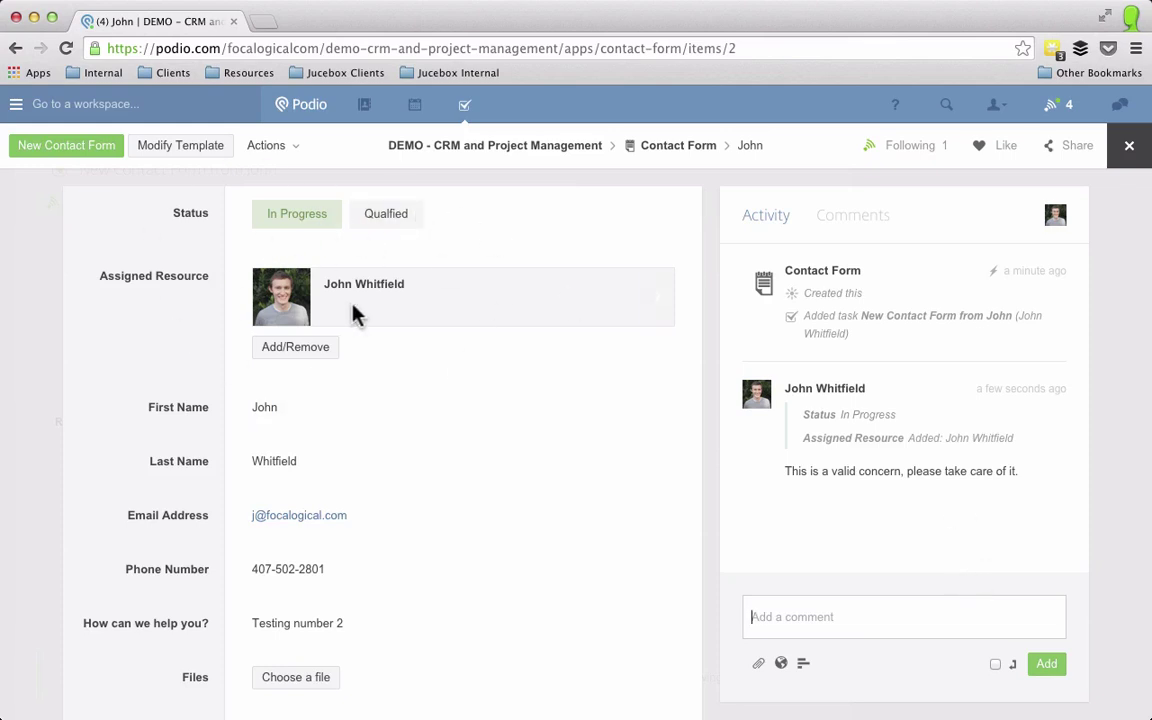
{"action": "mouse_move", "coordinate": [355, 314]}
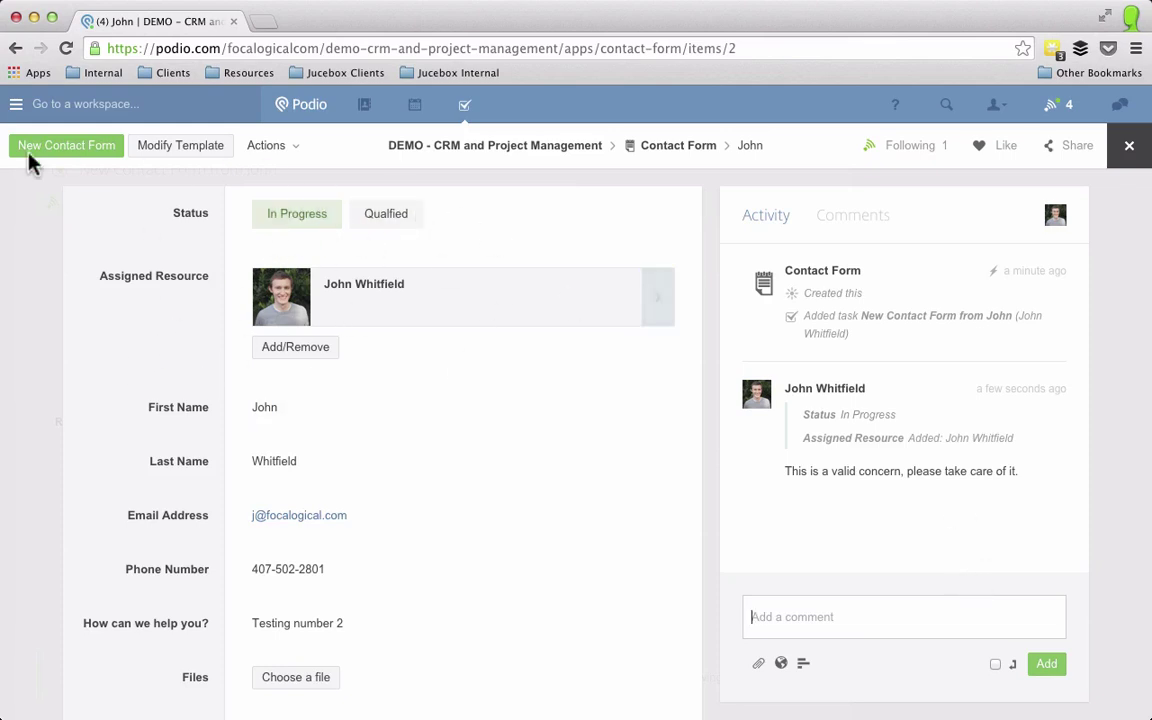